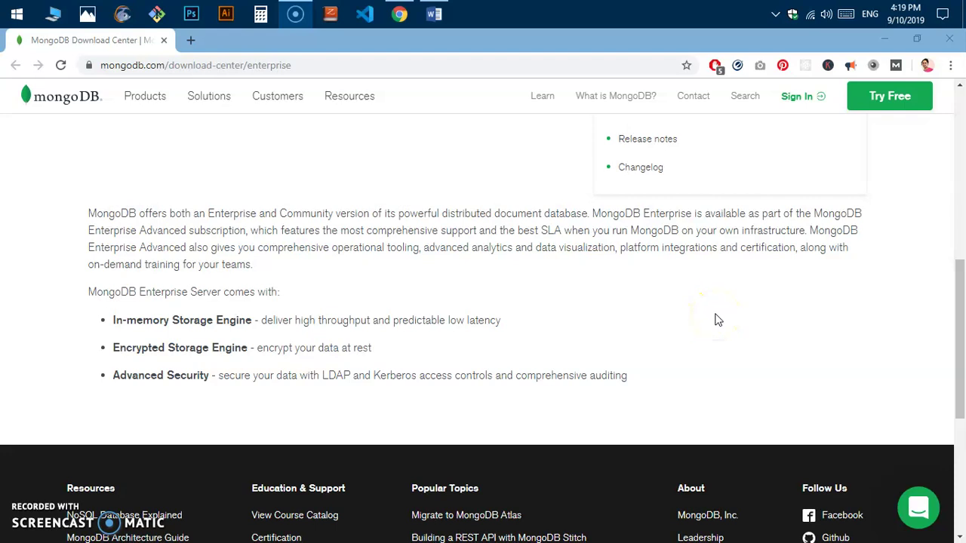
# Step: Select the Download Center's full page address in the browser's address bar
pyautogui.scroll(7, 671, 335)
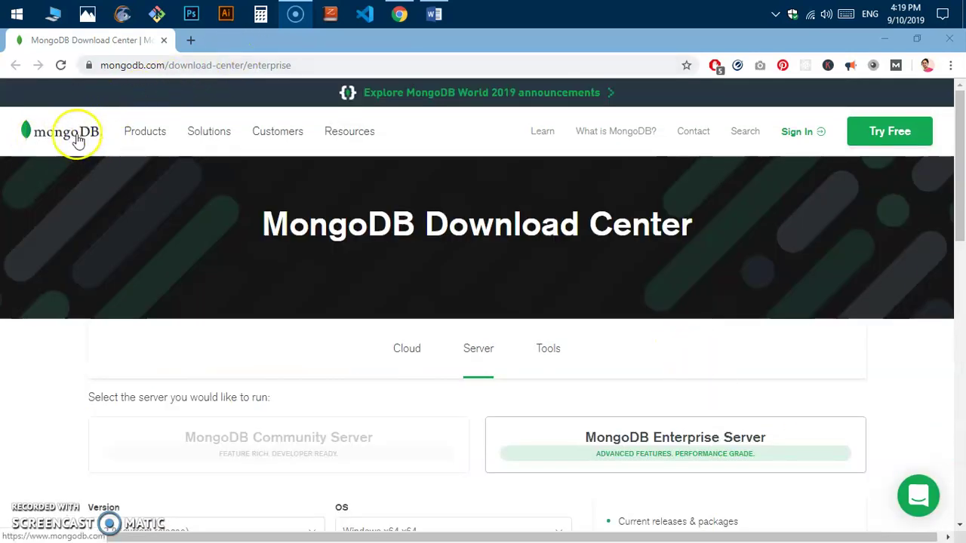
pyautogui.moveTo(132, 138)
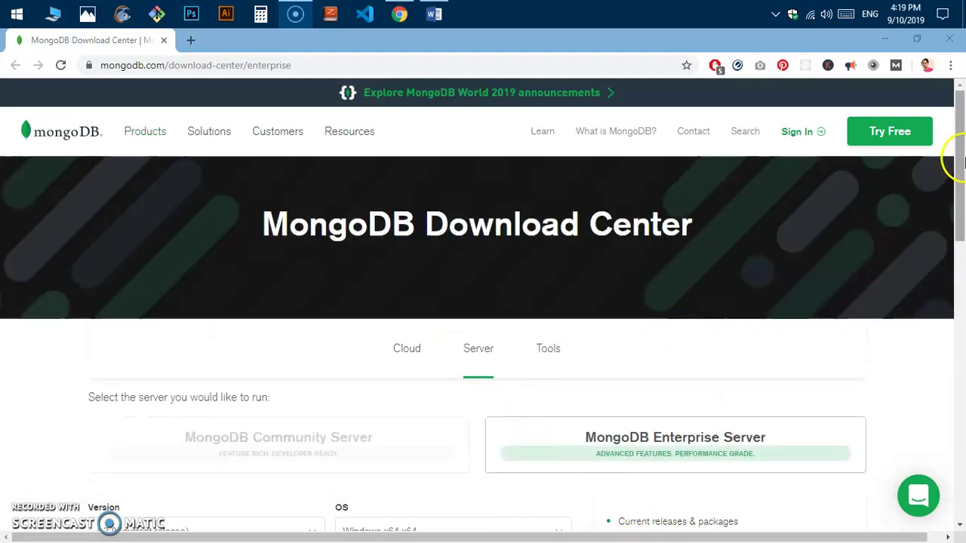
pyautogui.moveTo(960, 162); pyautogui.dragTo(960, 37)
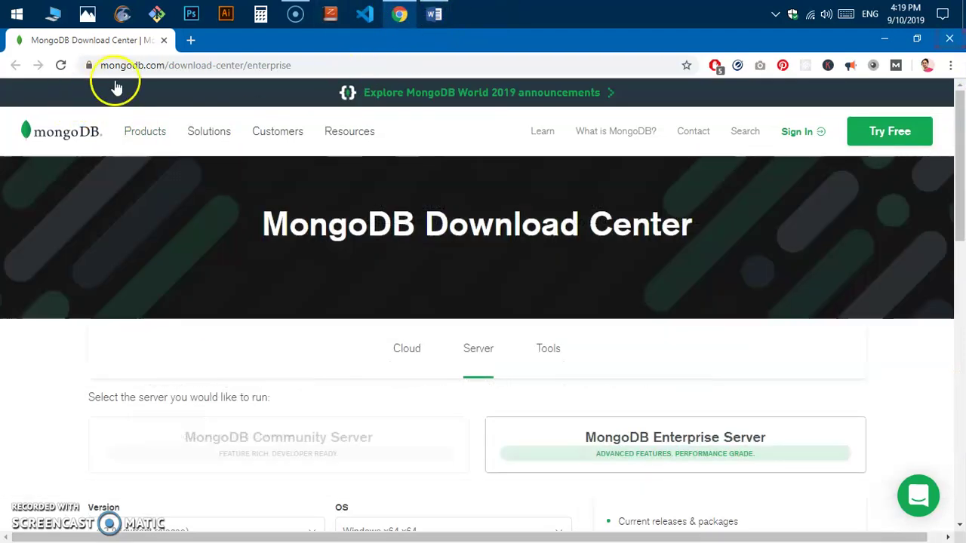
pyautogui.click(144, 67)
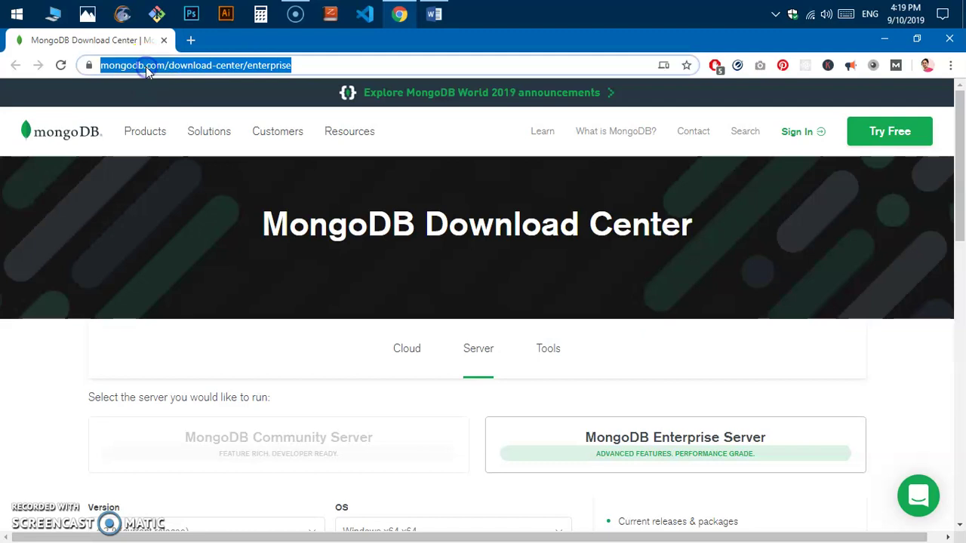
pyautogui.click(336, 61)
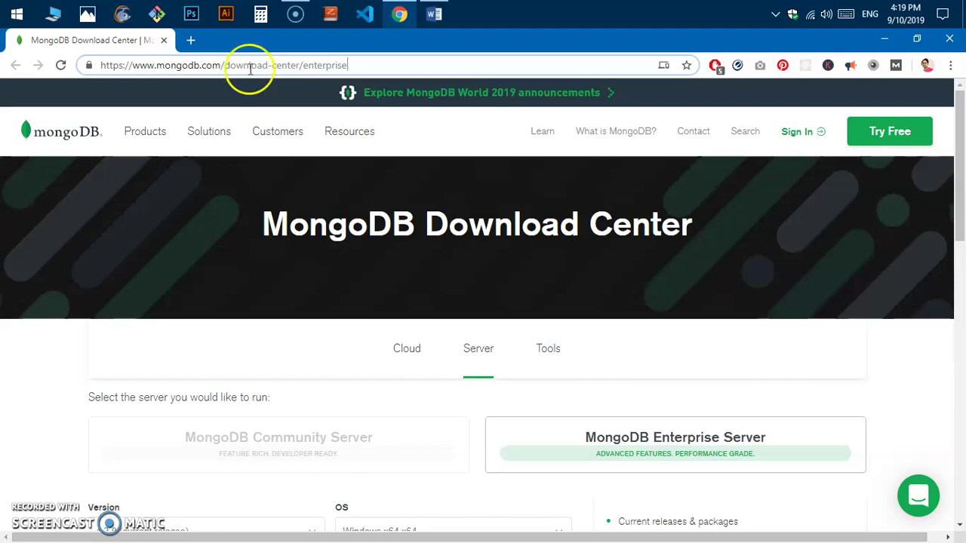
# Step: Go from the Cloud page to the MongoDB Community Server downloads page
pyautogui.click(415, 353)
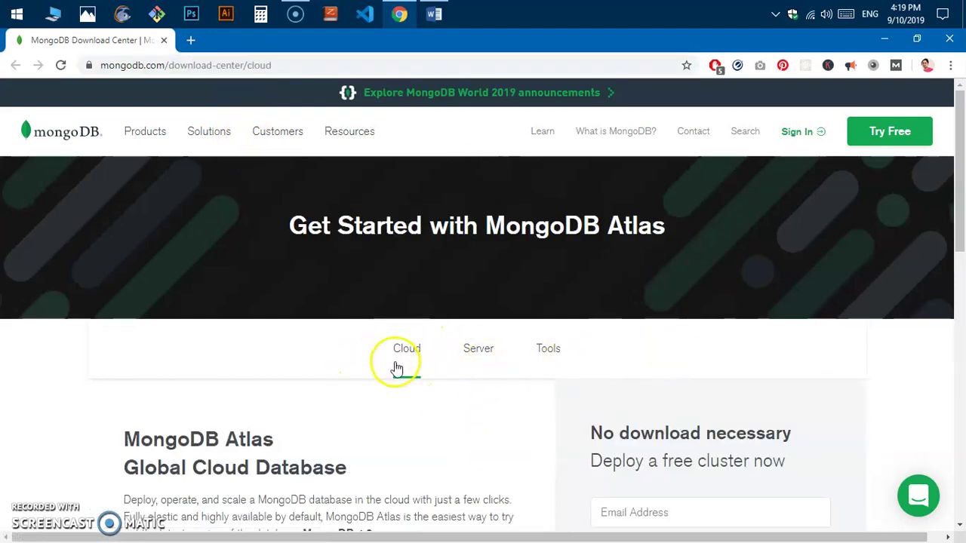
pyautogui.scroll(-2, 367, 442)
pyautogui.scroll(-4, 366, 442)
pyautogui.scroll(6, 367, 442)
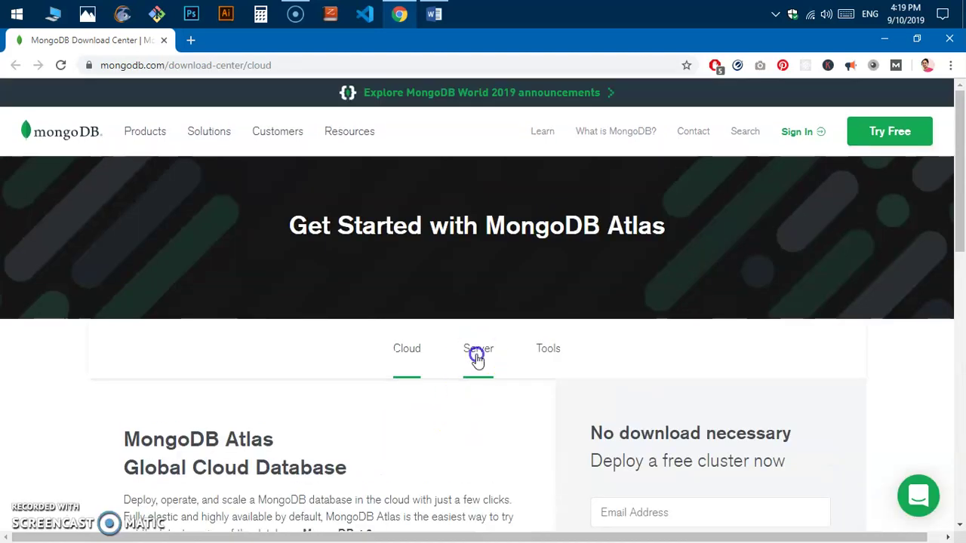
pyautogui.click(477, 358)
pyautogui.scroll(-2, 662, 327)
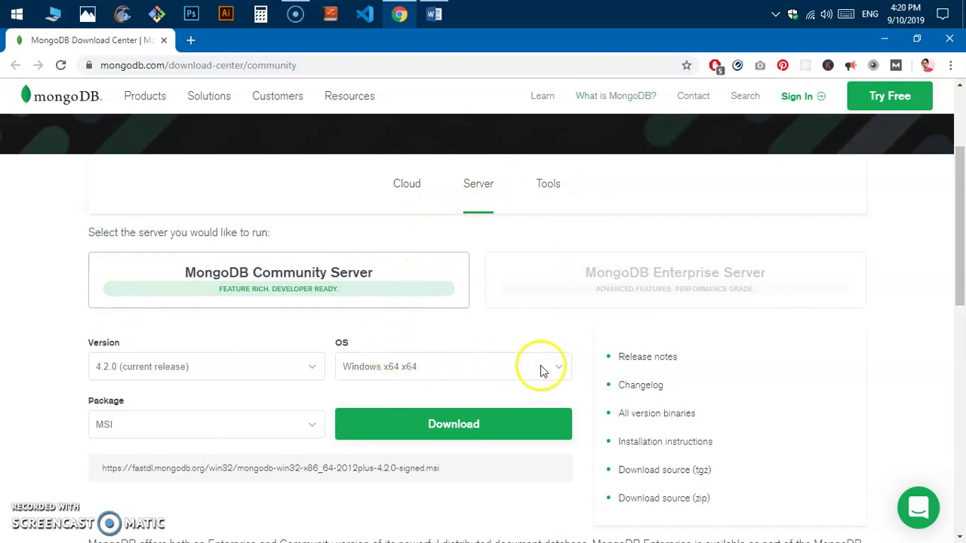
# Step: Set the version to 4.2.0 (current release) and the package type to MSI
pyautogui.click(118, 368)
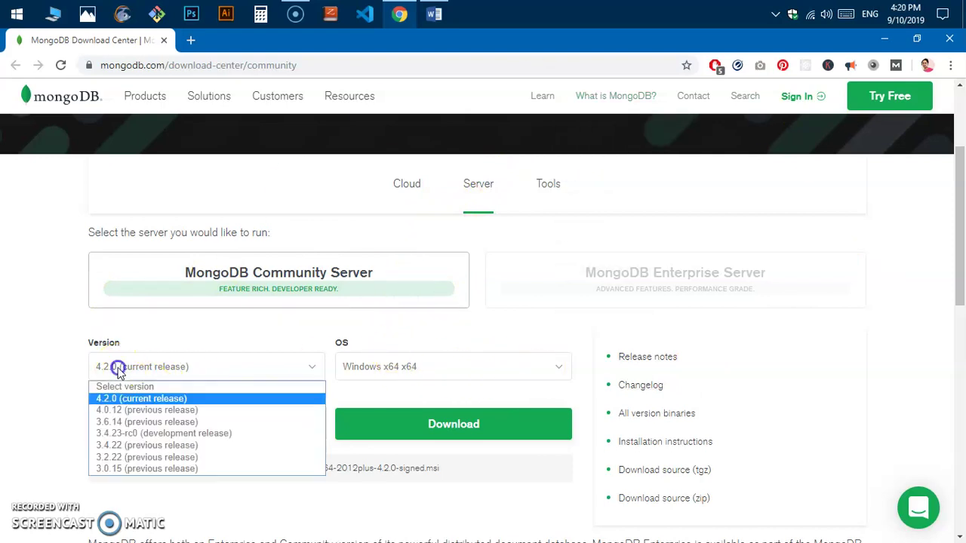
pyautogui.click(152, 400)
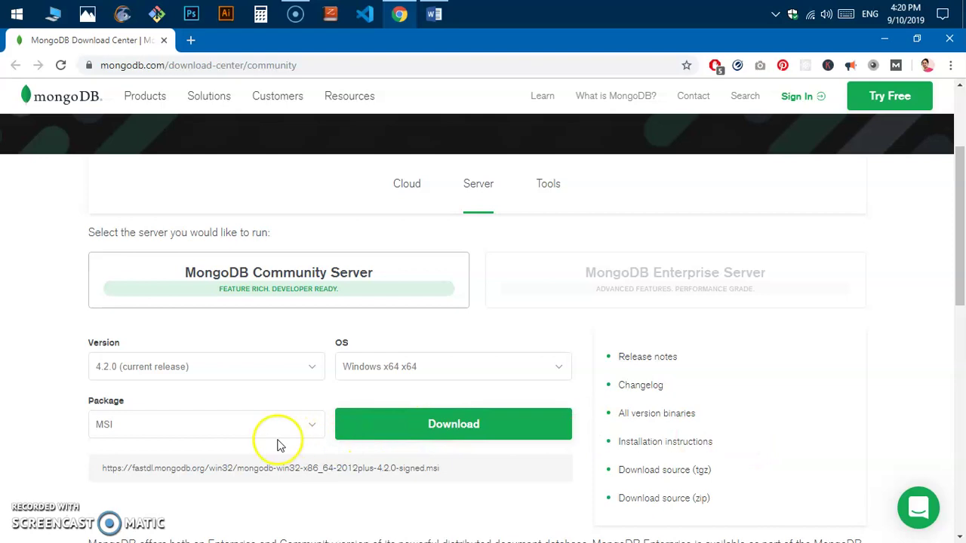
pyautogui.click(203, 435)
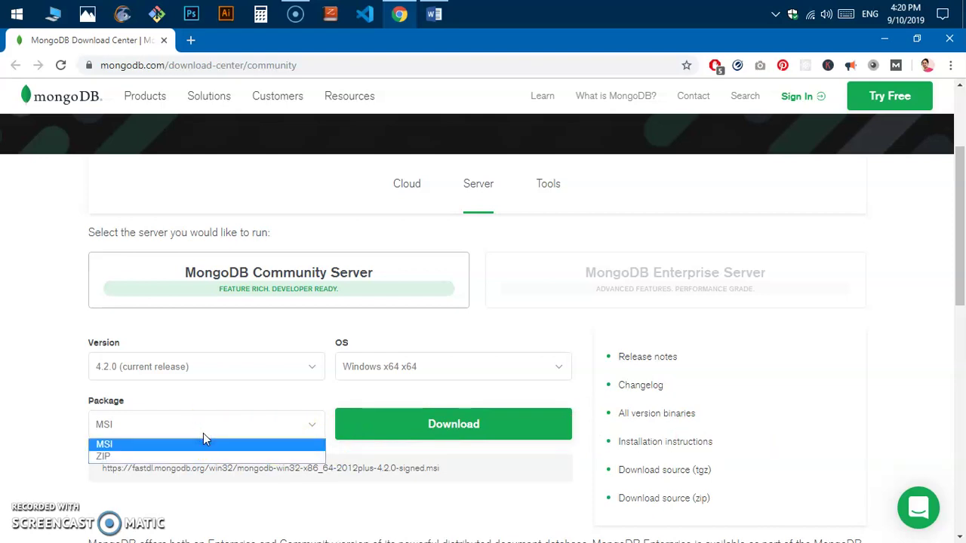
pyautogui.click(58, 417)
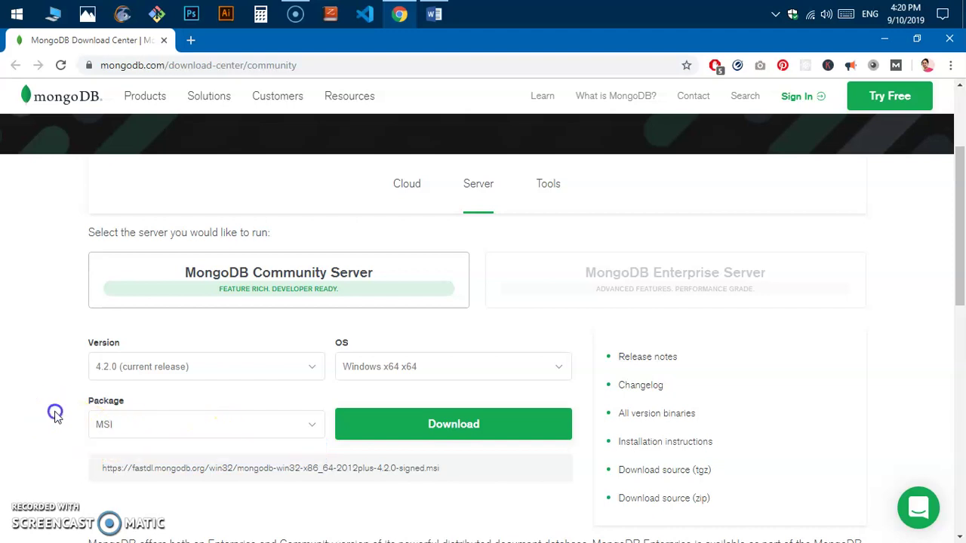
# Step: Request the 4.2.0 MSI download, cancel the save dialog, and launch the installer on the desktop
pyautogui.click(465, 438)
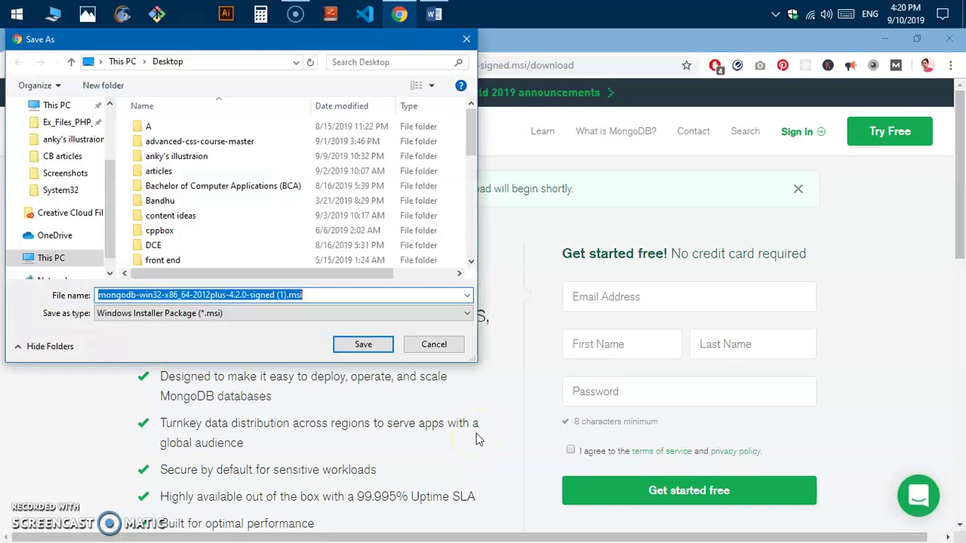
pyautogui.click(435, 348)
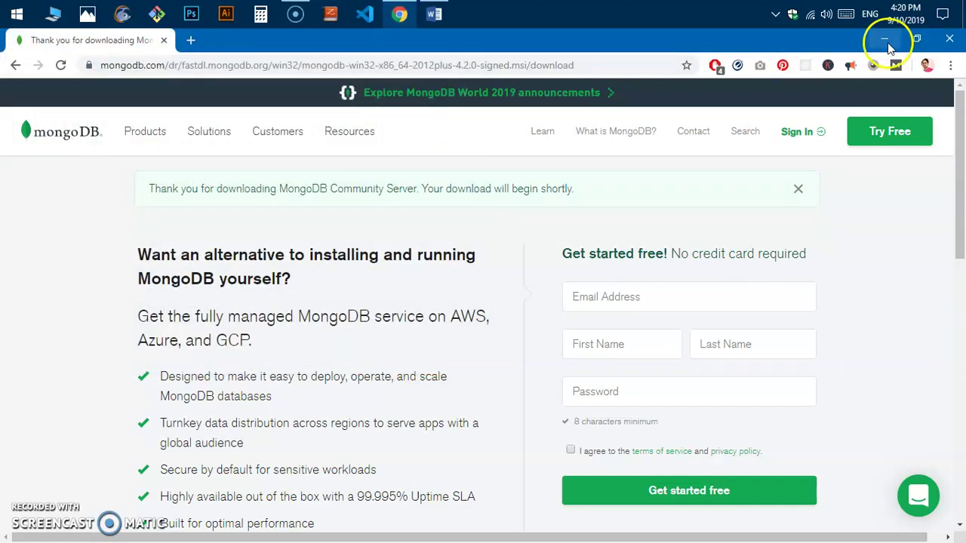
pyautogui.click(886, 42)
pyautogui.doubleClick(302, 249)
# Step: Install MongoDB 4.2.0 as a Complete setup with default service settings and Compass included
pyautogui.rightClick(299, 239)
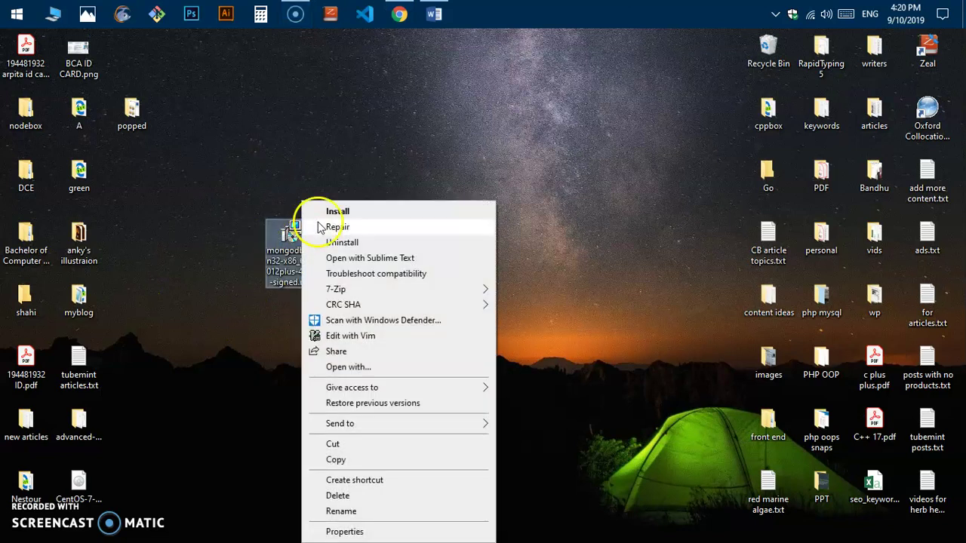
pyautogui.click(339, 213)
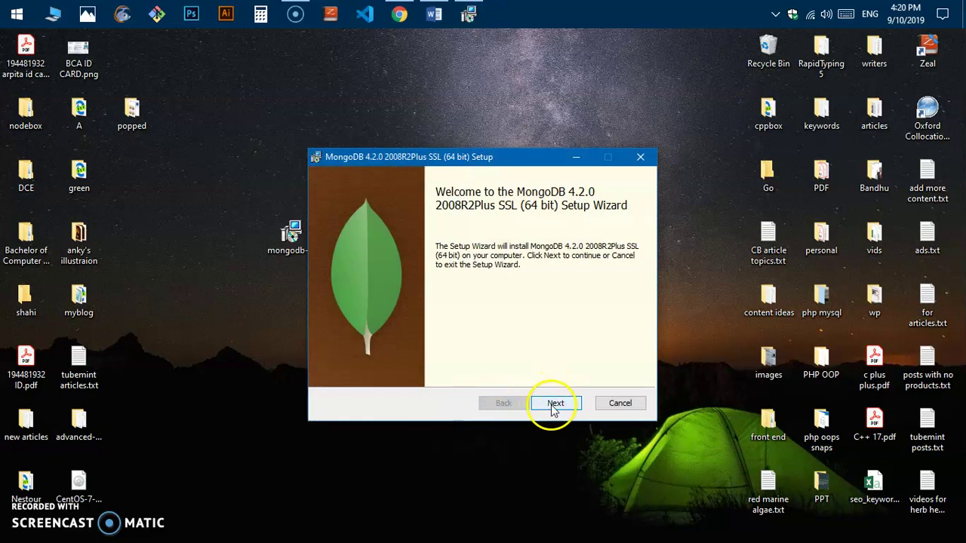
pyautogui.click(554, 404)
pyautogui.click(373, 372)
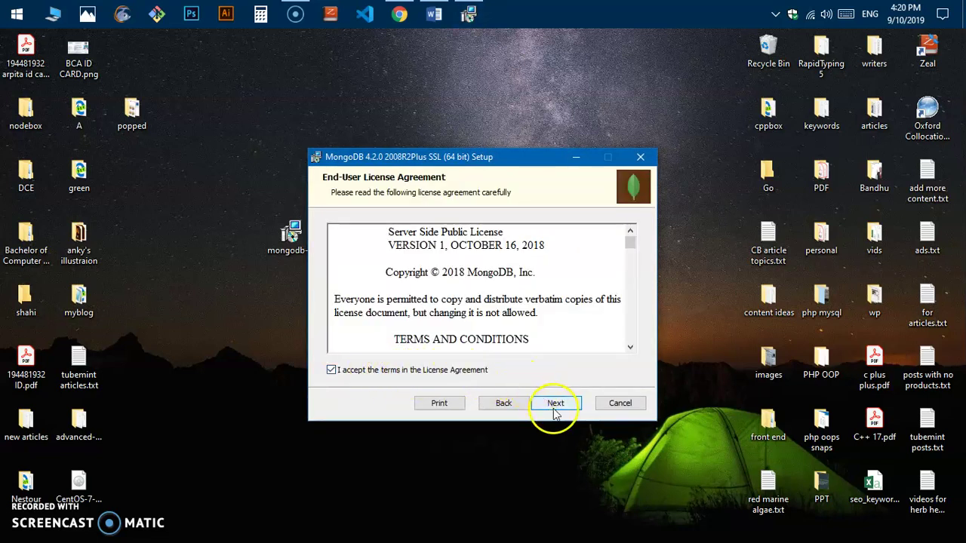
pyautogui.click(556, 408)
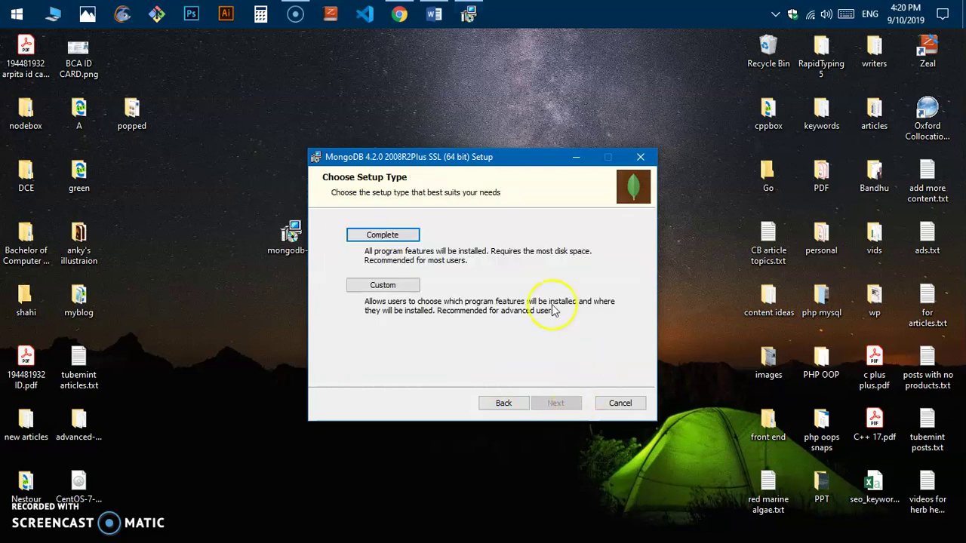
pyautogui.click(366, 238)
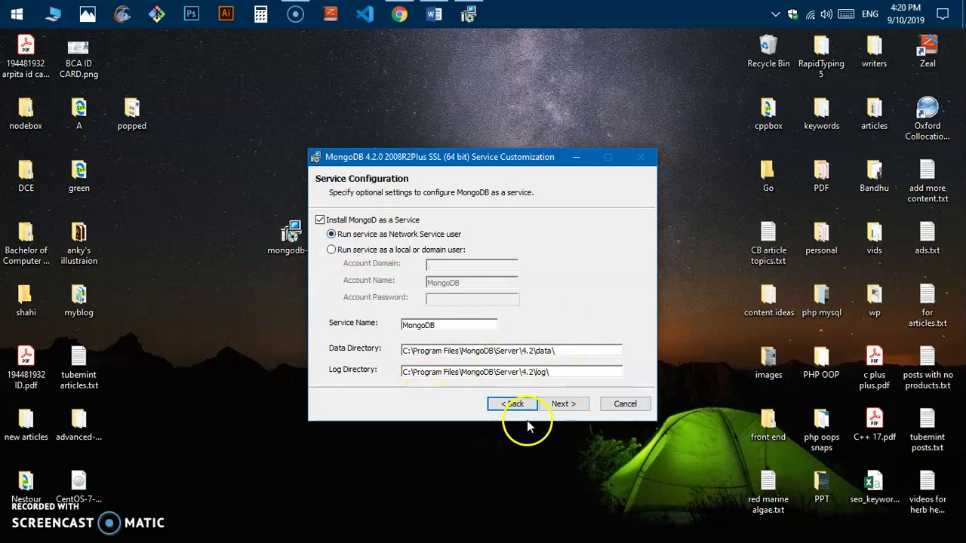
pyautogui.click(566, 405)
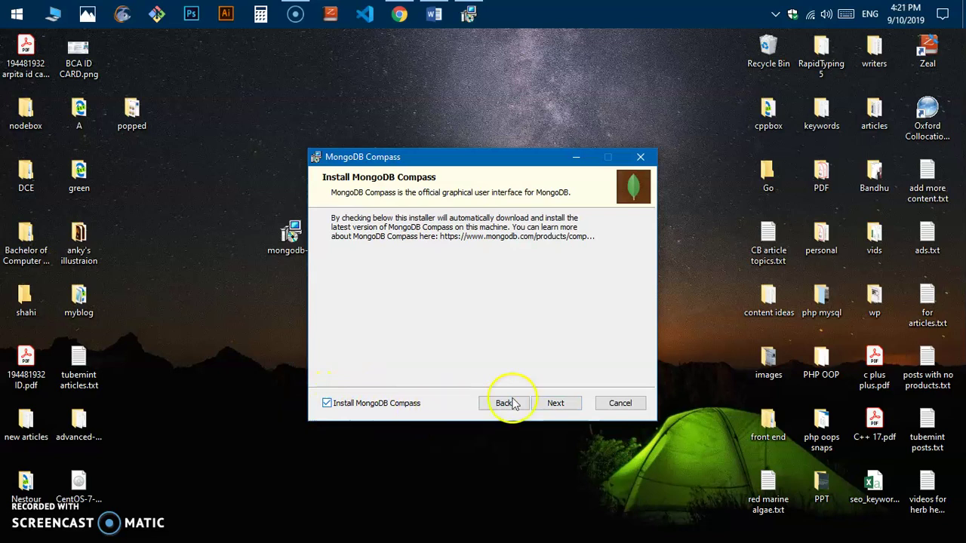
pyautogui.click(556, 404)
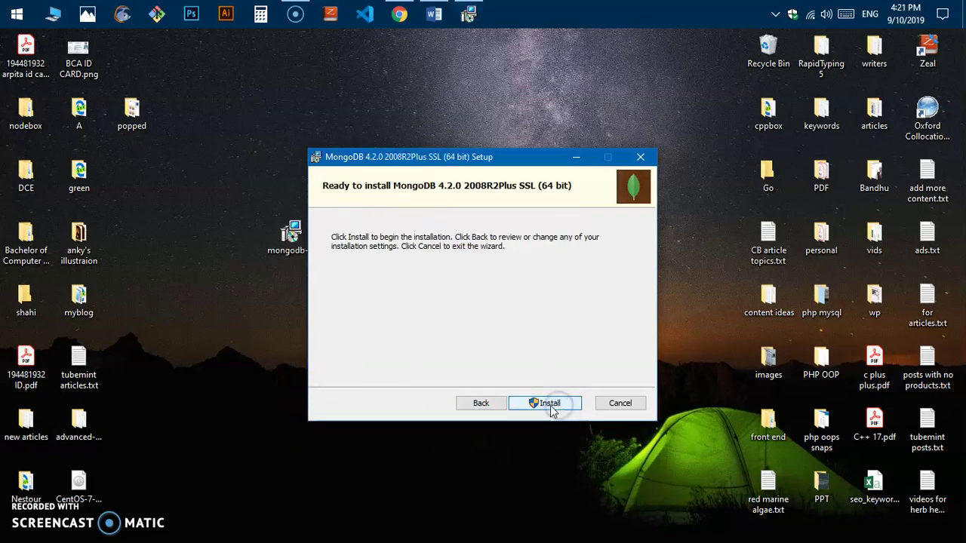
pyautogui.click(548, 405)
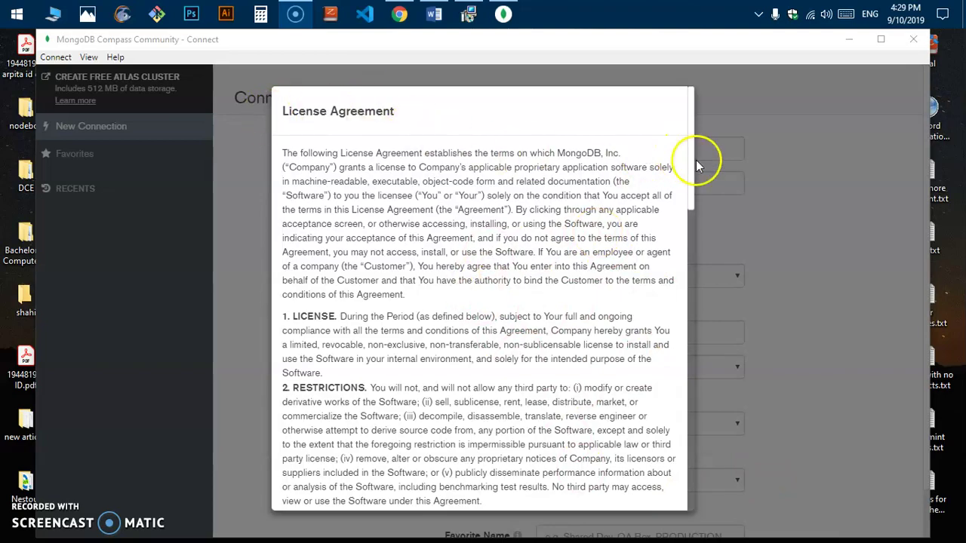
# Step: Review and accept the MongoDB Compass license agreement
pyautogui.moveTo(694, 155); pyautogui.dragTo(713, 489)
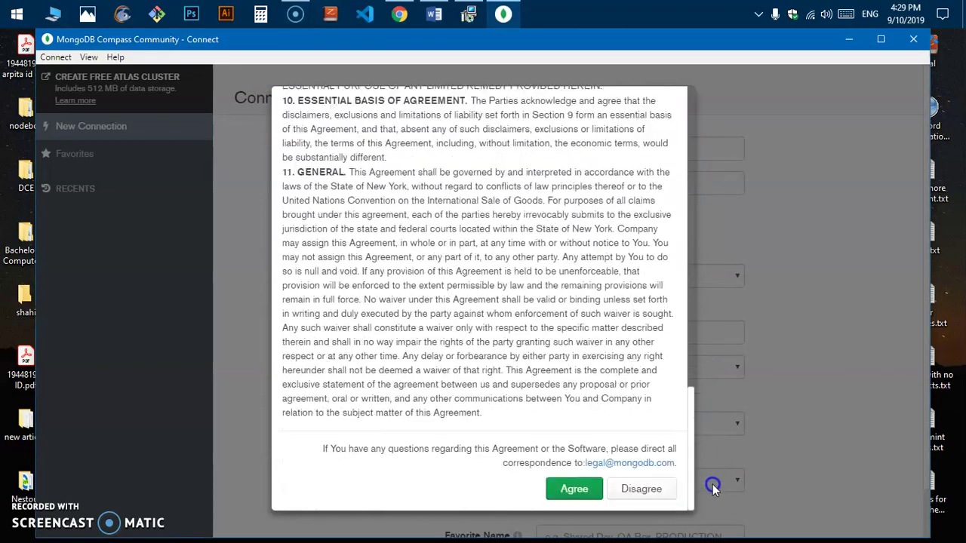
pyautogui.scroll(15, 573, 362)
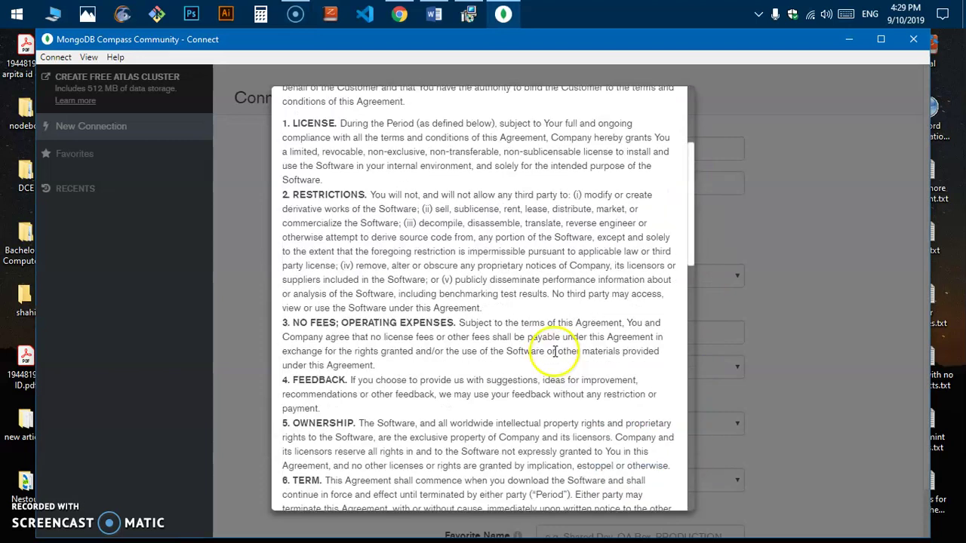
pyautogui.scroll(-15, 555, 357)
pyautogui.click(569, 496)
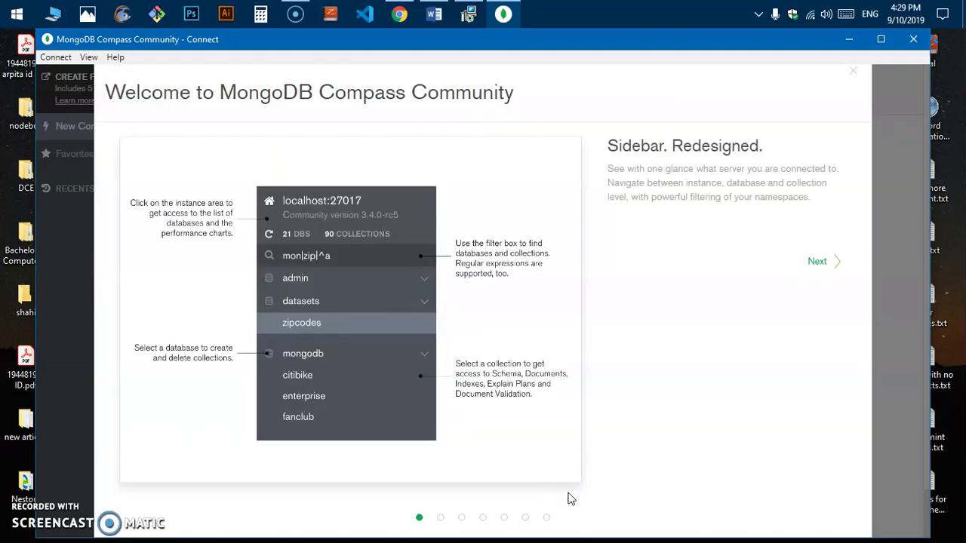
# Step: Finish the Compass welcome tour, accept the privacy settings, and minimize Compass
pyautogui.click(834, 264)
pyautogui.click(835, 265)
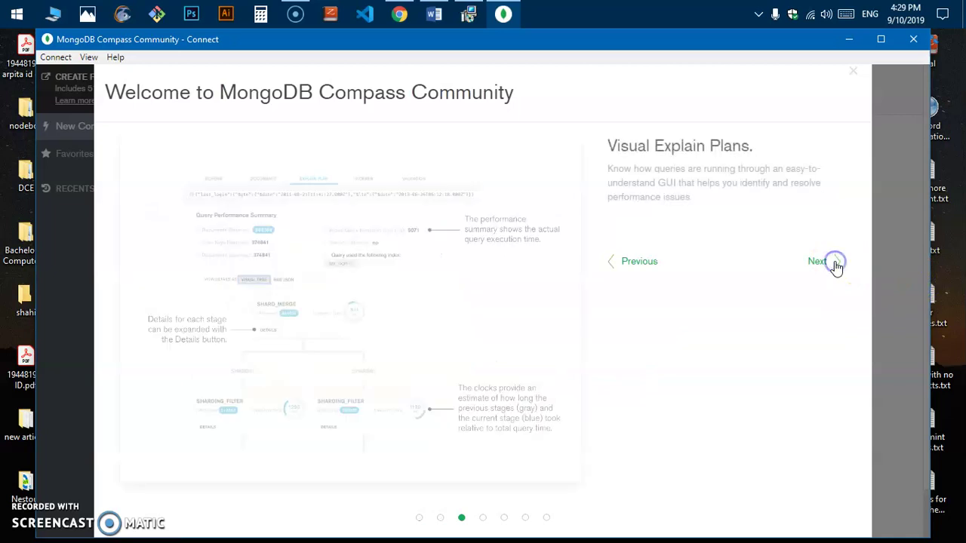
pyautogui.click(835, 264)
pyautogui.click(835, 265)
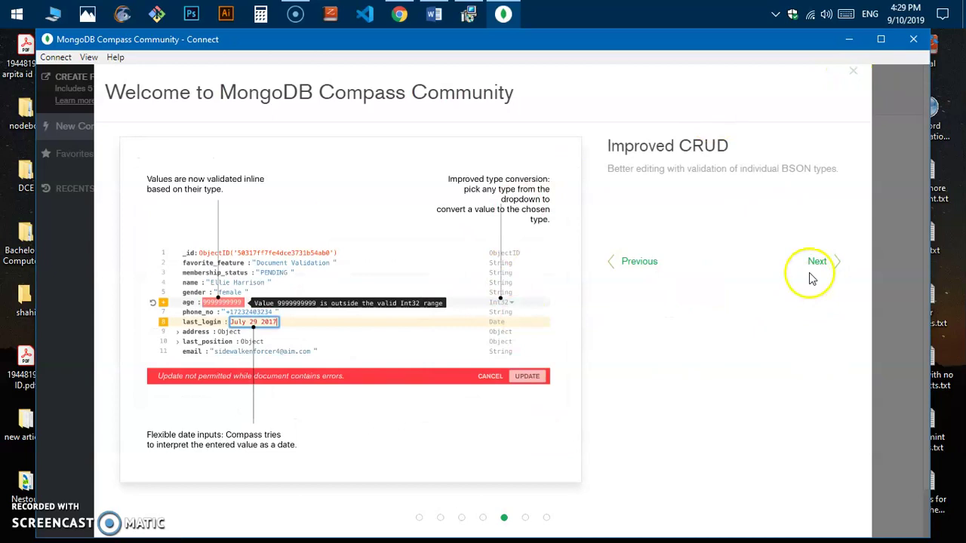
pyautogui.click(817, 264)
pyautogui.click(817, 264)
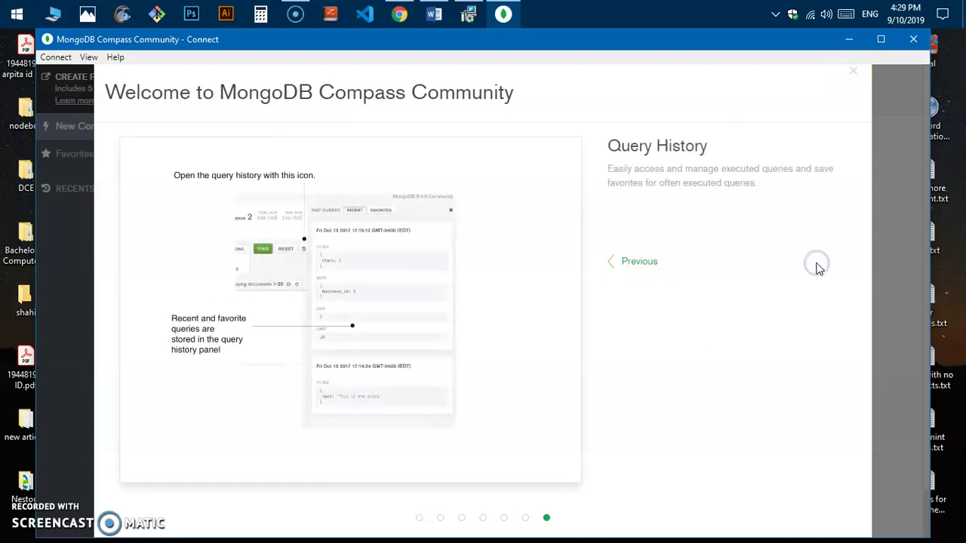
pyautogui.click(720, 336)
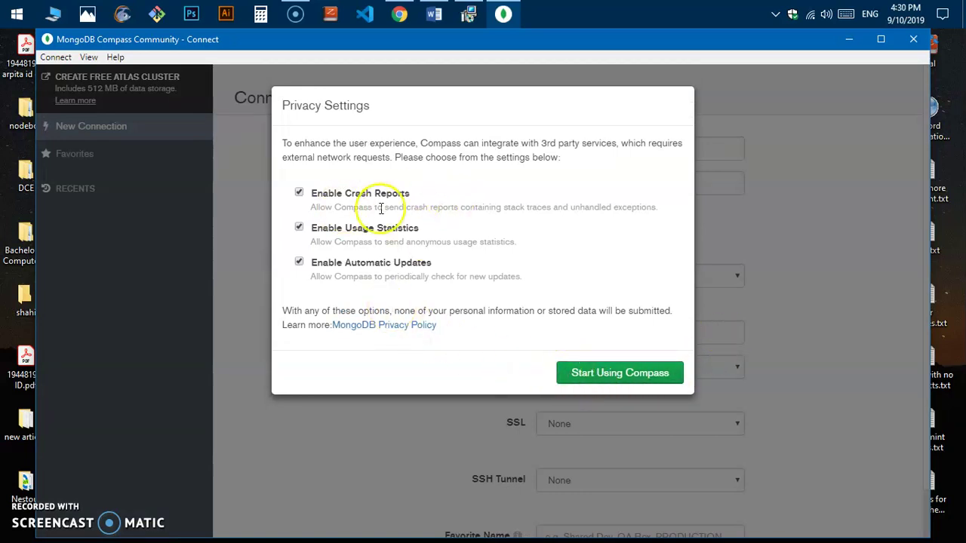
pyautogui.click(647, 375)
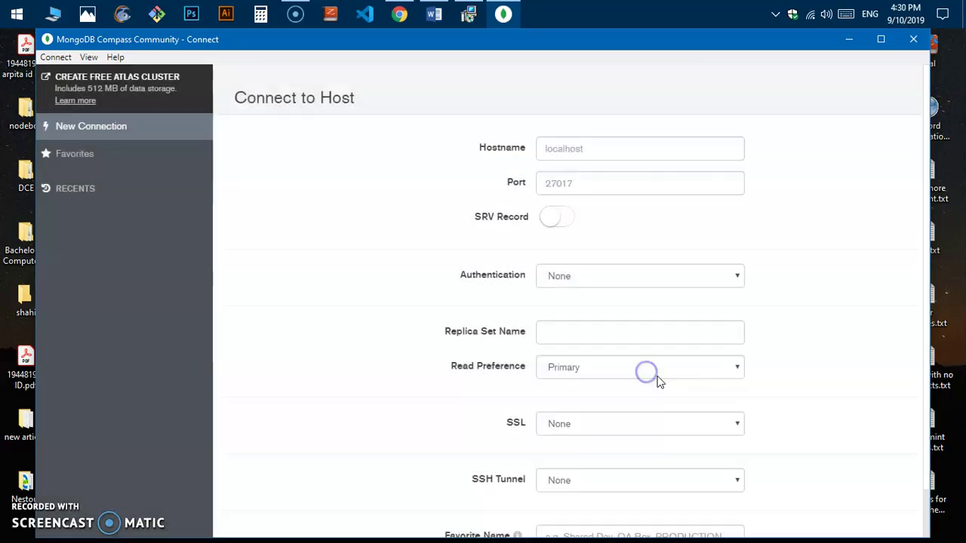
pyautogui.click(851, 48)
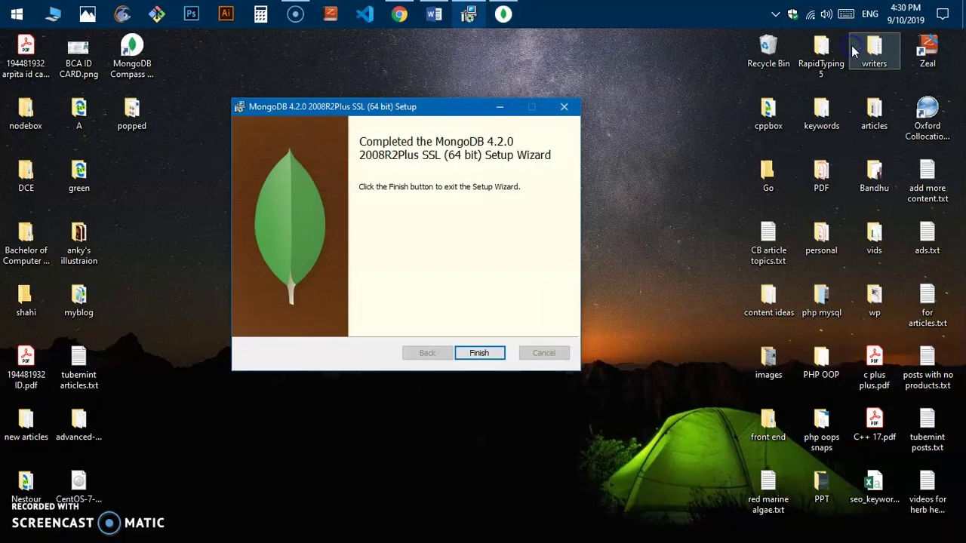
# Step: Finish the 4.2.0 setup wizard and open File Explorer at This PC
pyautogui.click(474, 353)
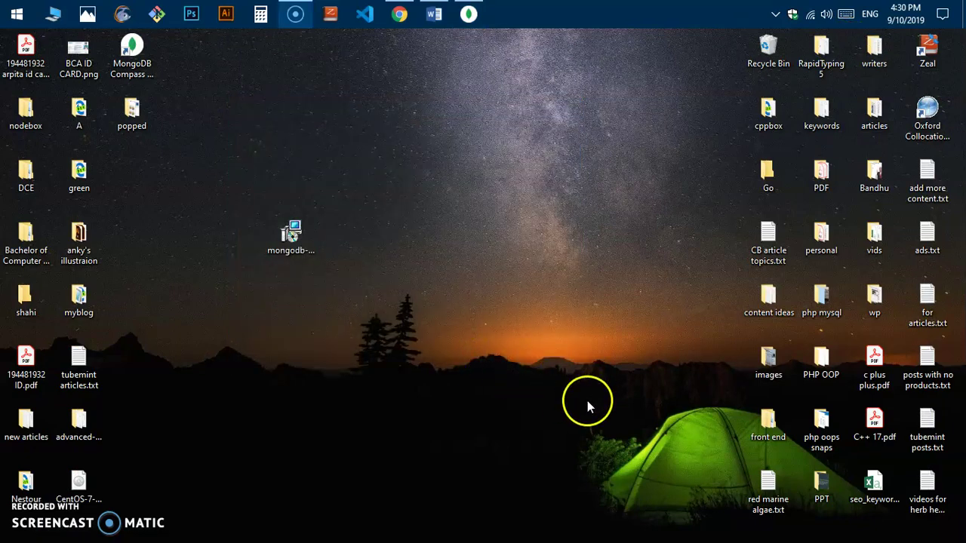
pyautogui.click(466, 13)
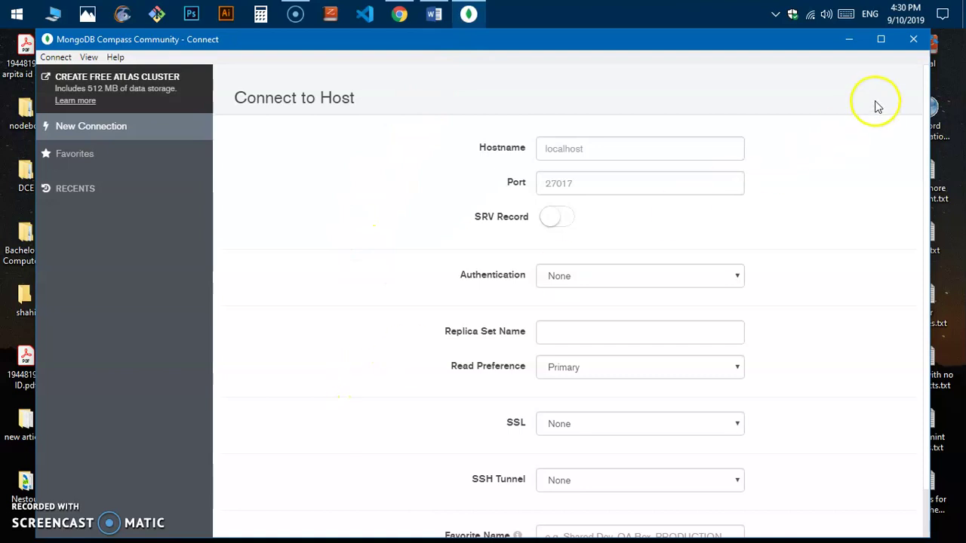
pyautogui.click(849, 39)
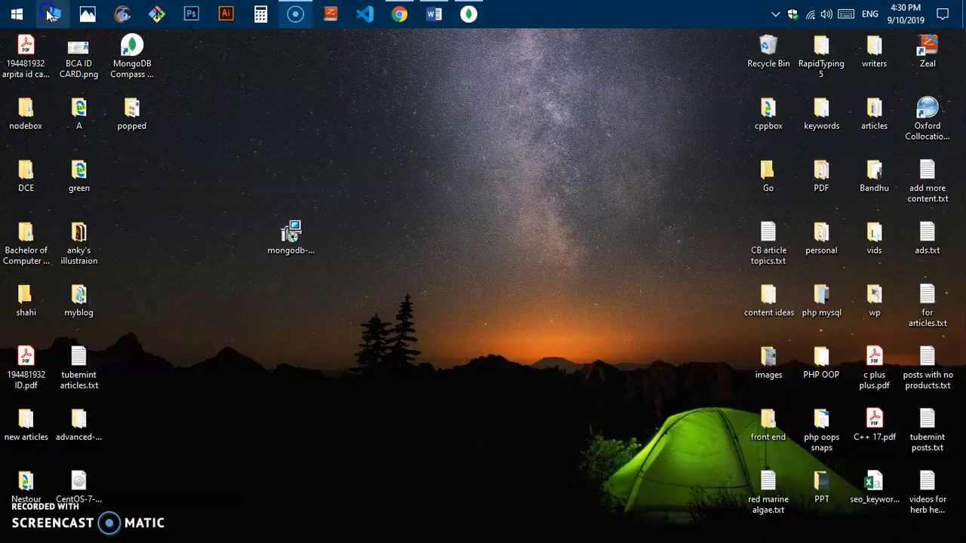
pyautogui.click(50, 15)
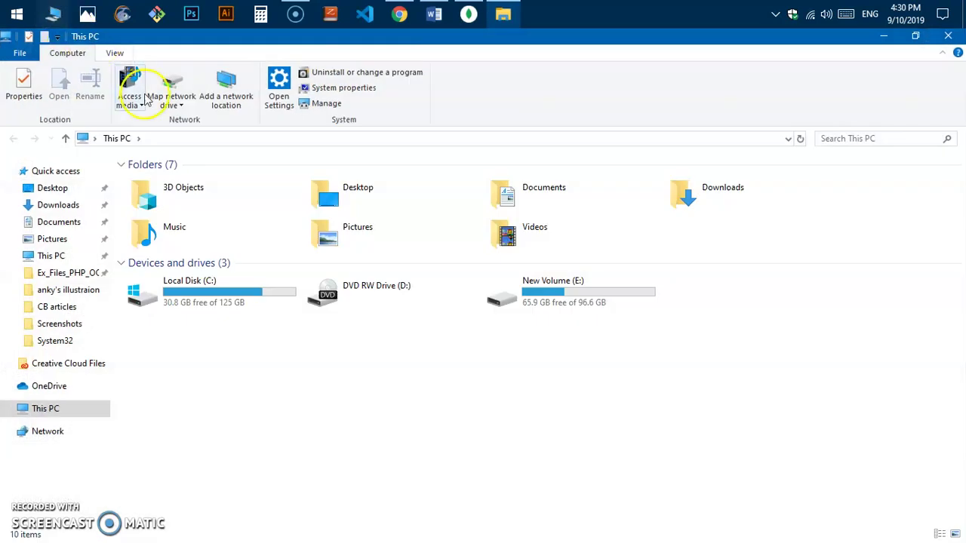
# Step: Create a folder named data on Local Disk (C:)
pyautogui.click(221, 286)
pyautogui.doubleClick(221, 286)
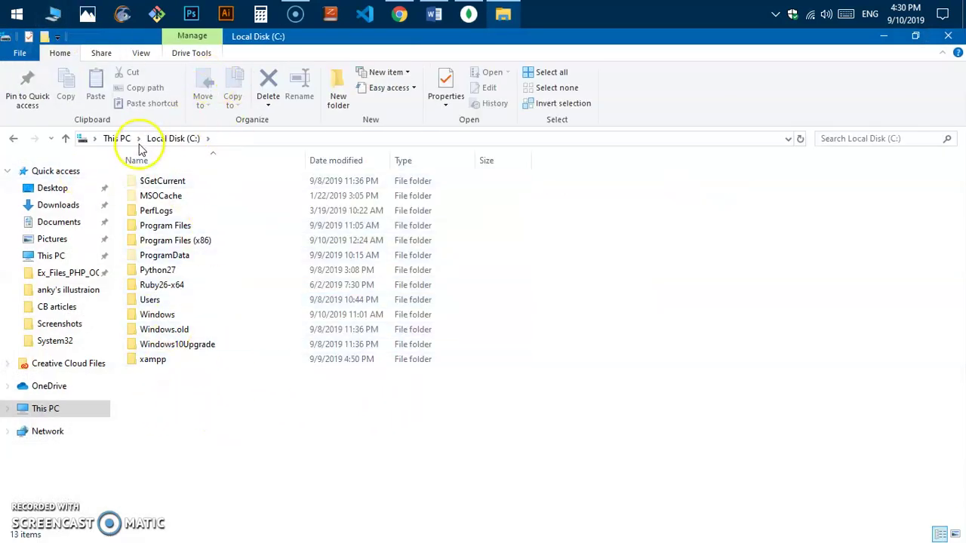
pyautogui.click(338, 94)
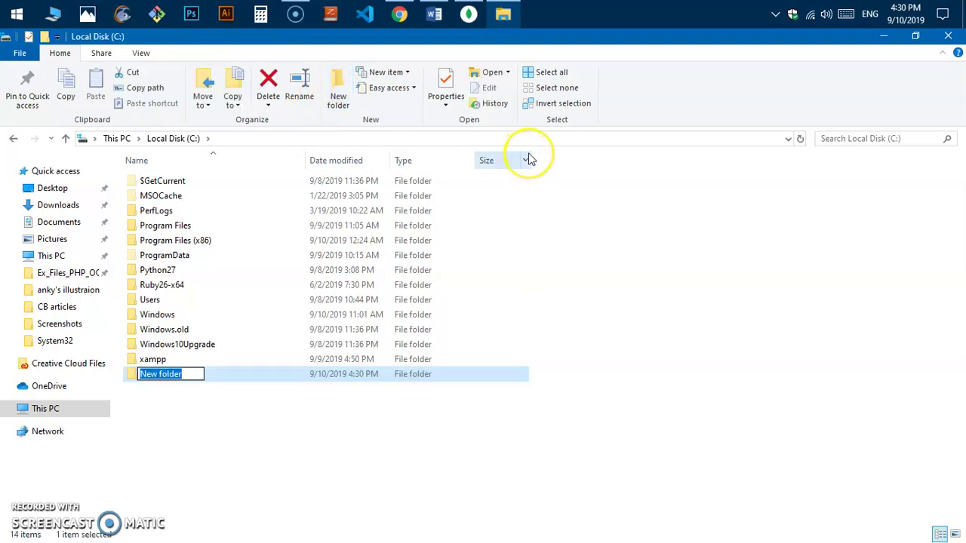
pyautogui.write('data')
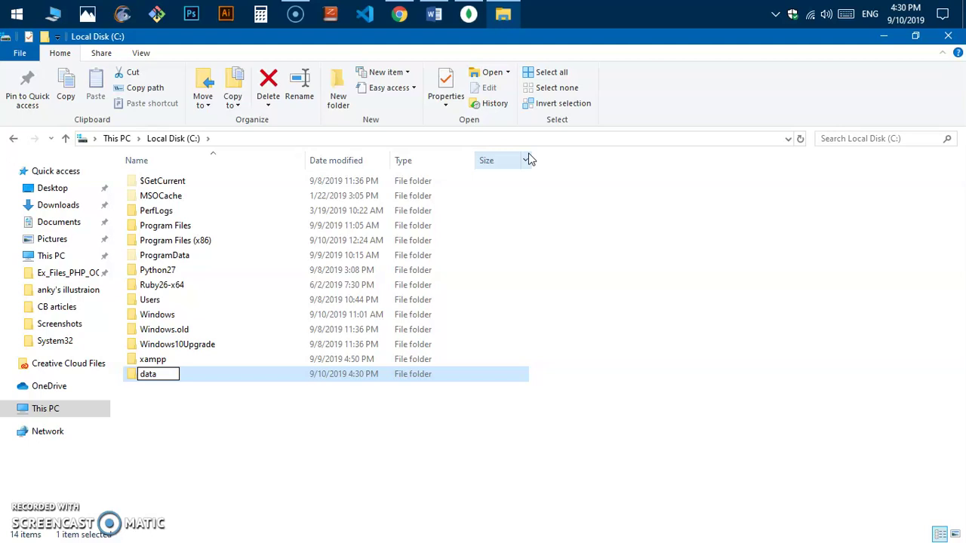
pyautogui.press('Return')
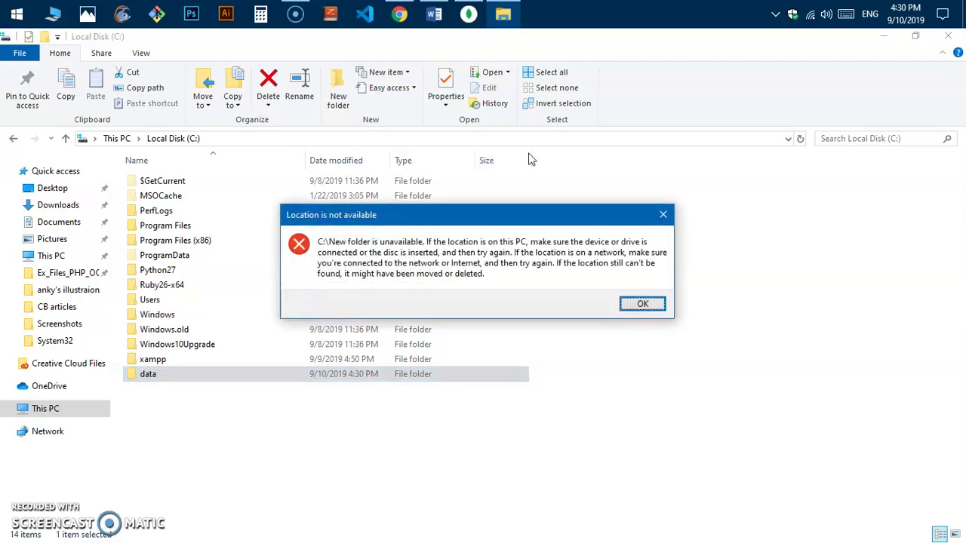
pyautogui.press('Return')
pyautogui.click(192, 421)
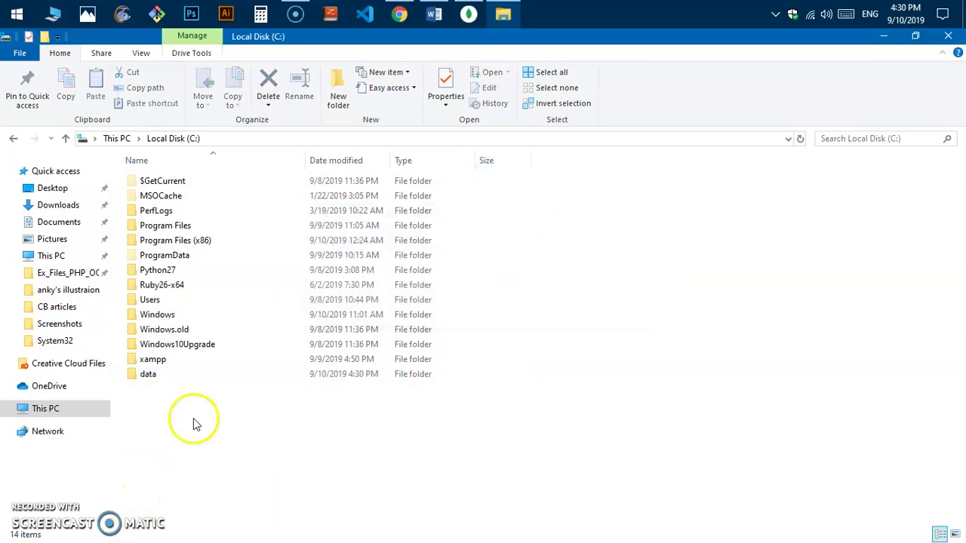
# Step: Create a db folder inside data, then return to the C: drive
pyautogui.click(190, 377)
pyautogui.click(337, 96)
pyautogui.write('db')
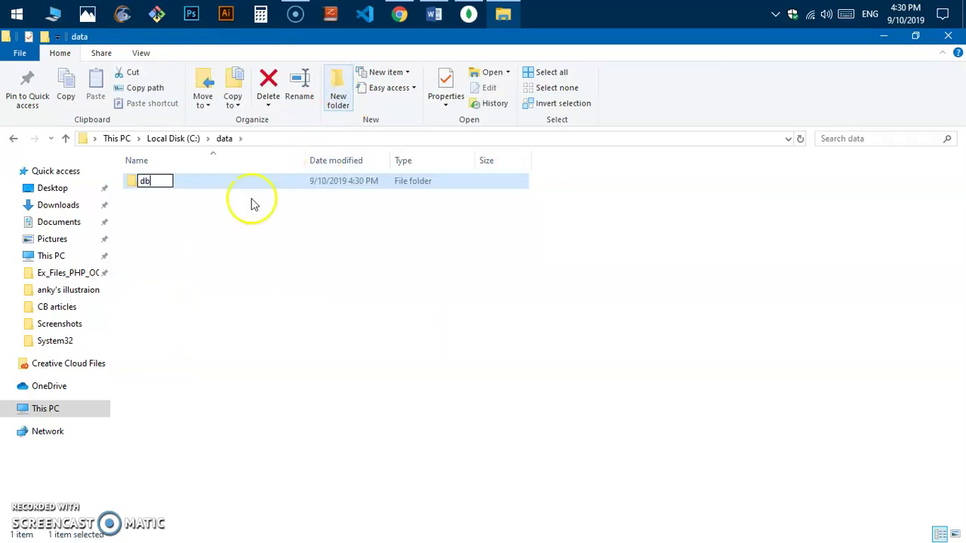
pyautogui.click(252, 251)
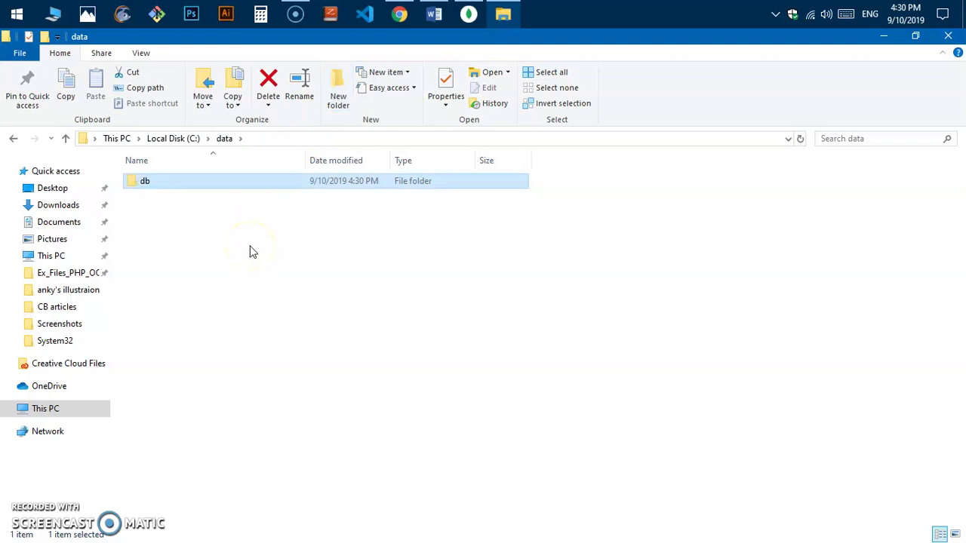
pyautogui.click(181, 142)
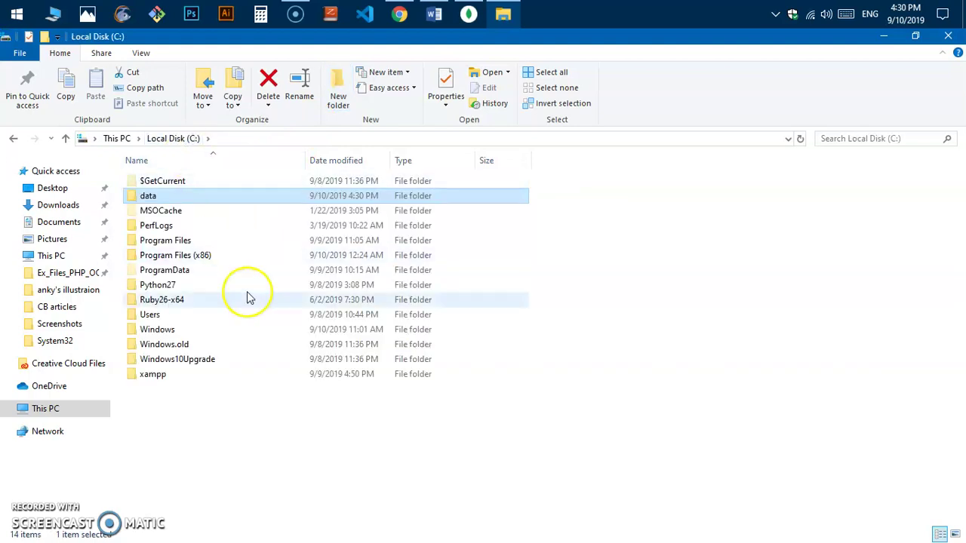
# Step: Navigate to C:\Program Files\MongoDB\Server\4.2\bin and select its full path in the address bar
pyautogui.doubleClick(194, 243)
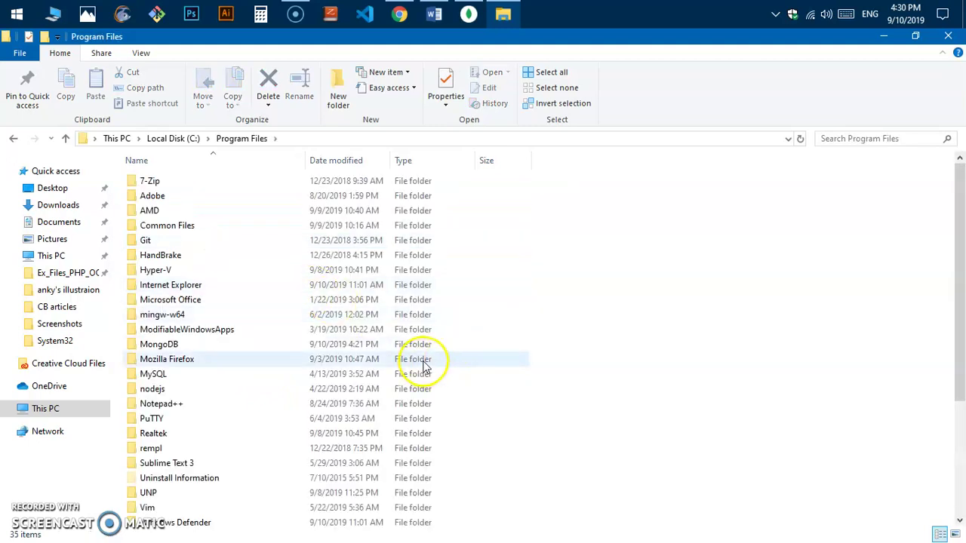
pyautogui.scroll(-2, 432, 366)
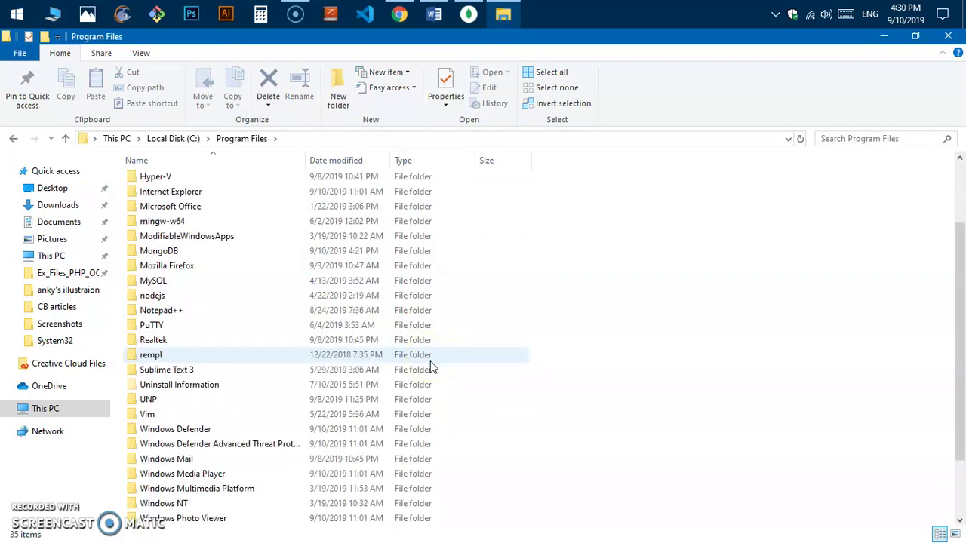
pyautogui.scroll(-2, 432, 367)
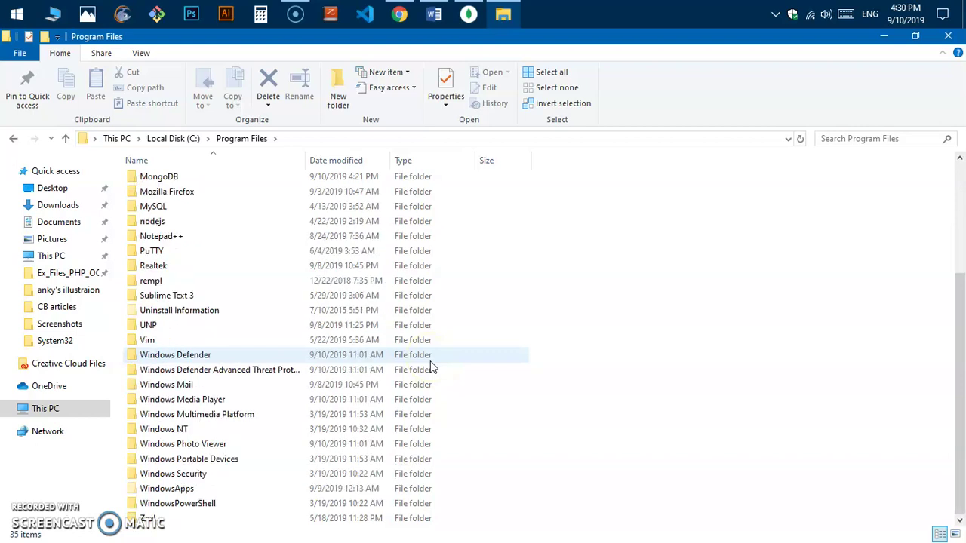
pyautogui.scroll(4, 437, 364)
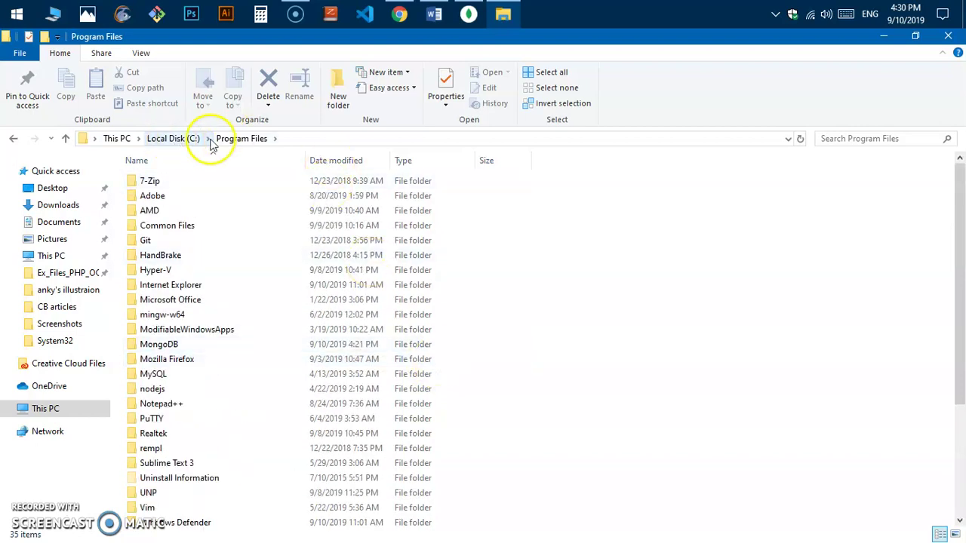
pyautogui.doubleClick(156, 344)
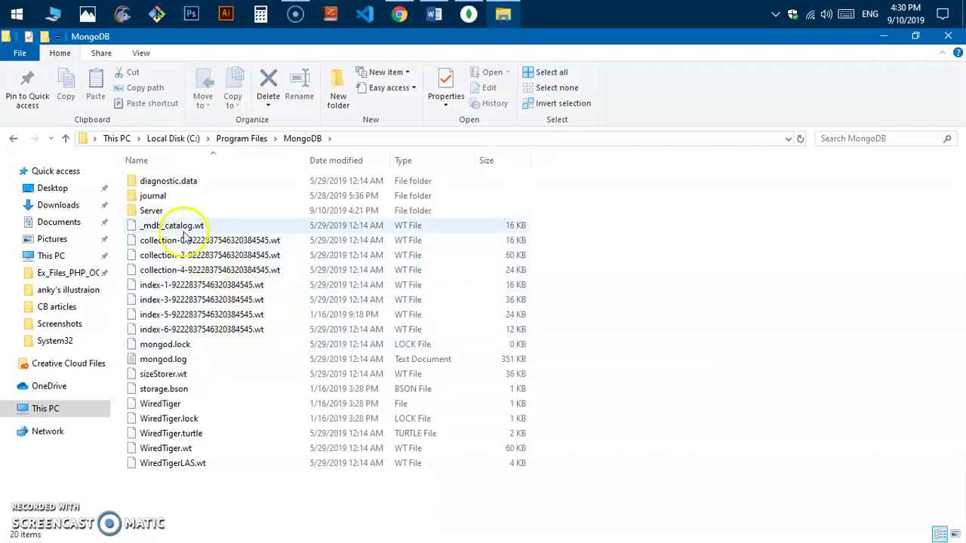
pyautogui.doubleClick(148, 210)
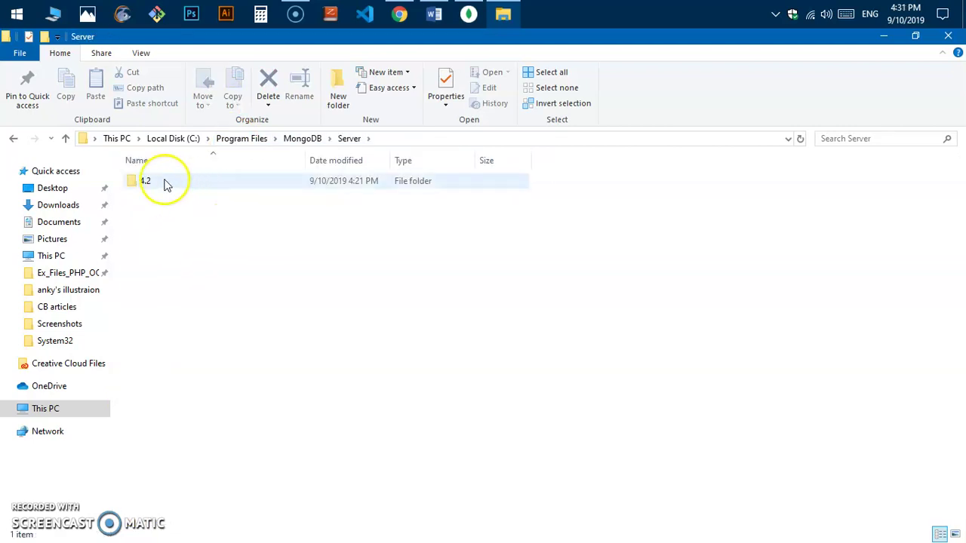
pyautogui.doubleClick(163, 183)
pyautogui.click(186, 183)
pyautogui.doubleClick(187, 183)
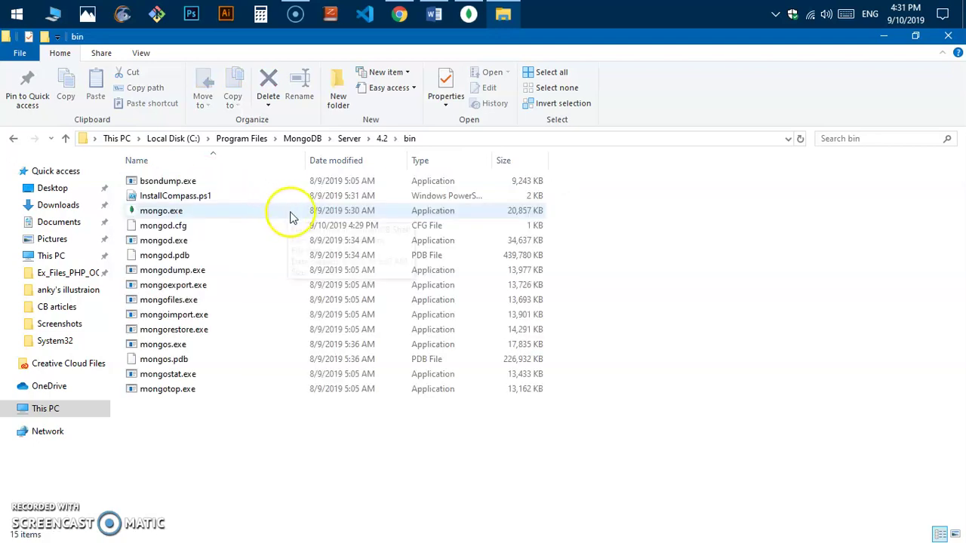
pyautogui.click(433, 140)
pyautogui.hotkey('ctrl', 'c')
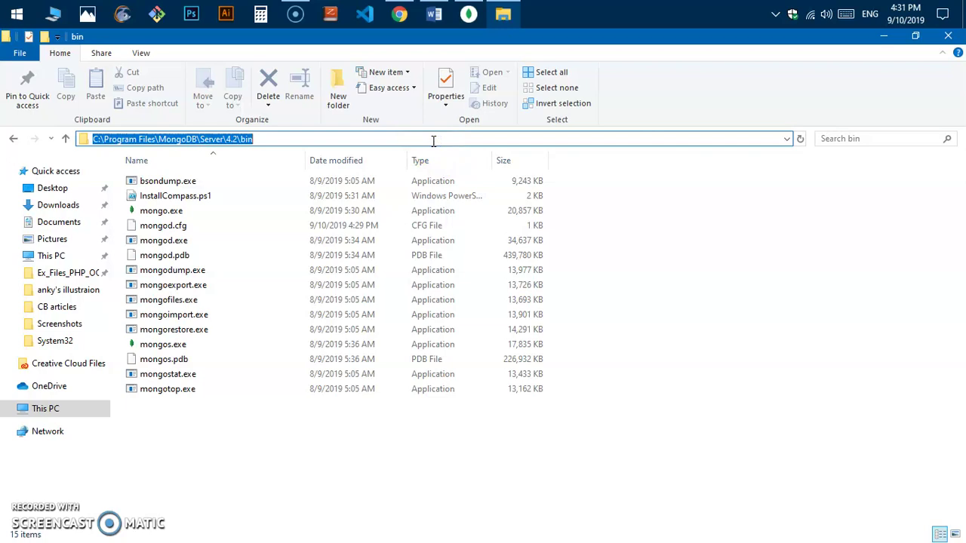
pyautogui.click(17, 16)
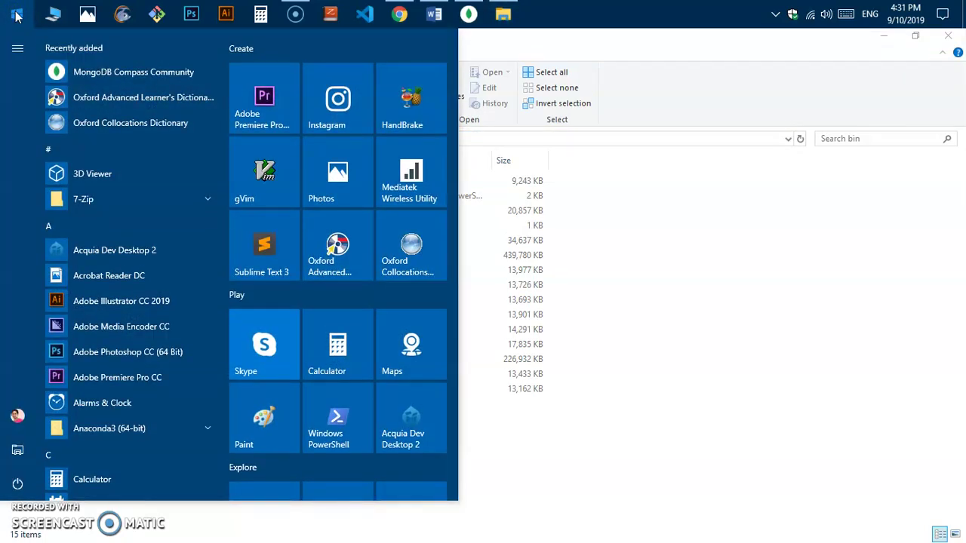
# Step: Add C:\Program Files\MongoDB\Server\4.2\bin as a new entry in the system Path variable
pyautogui.write('var')
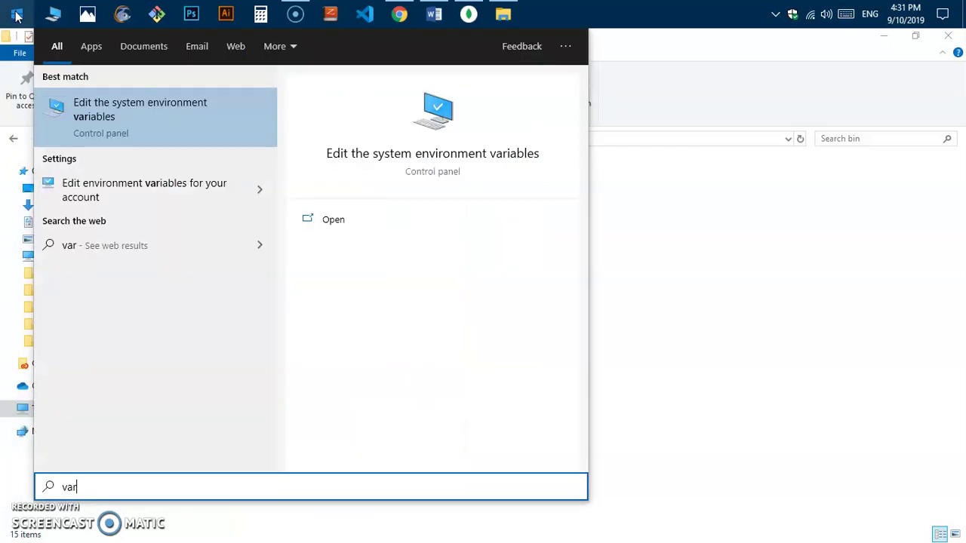
pyautogui.press('Return')
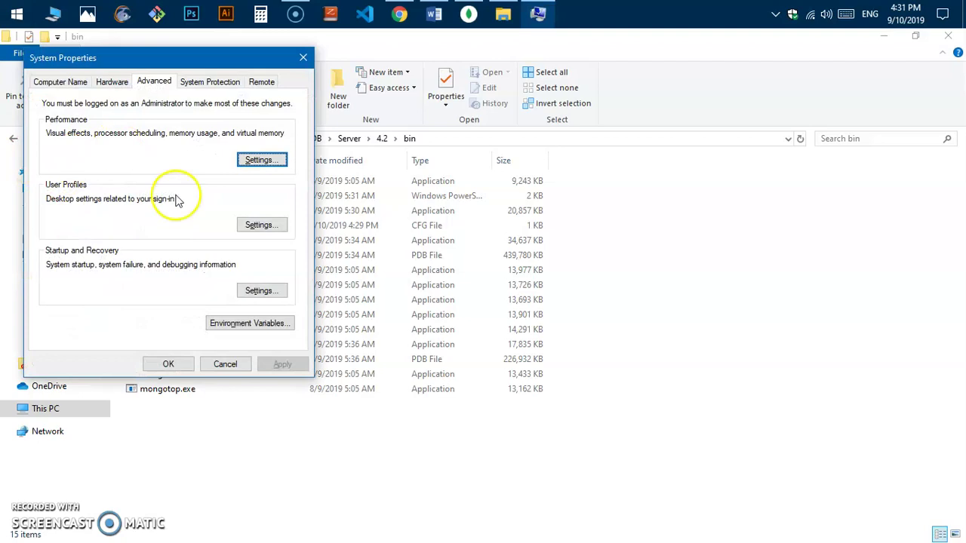
pyautogui.click(249, 323)
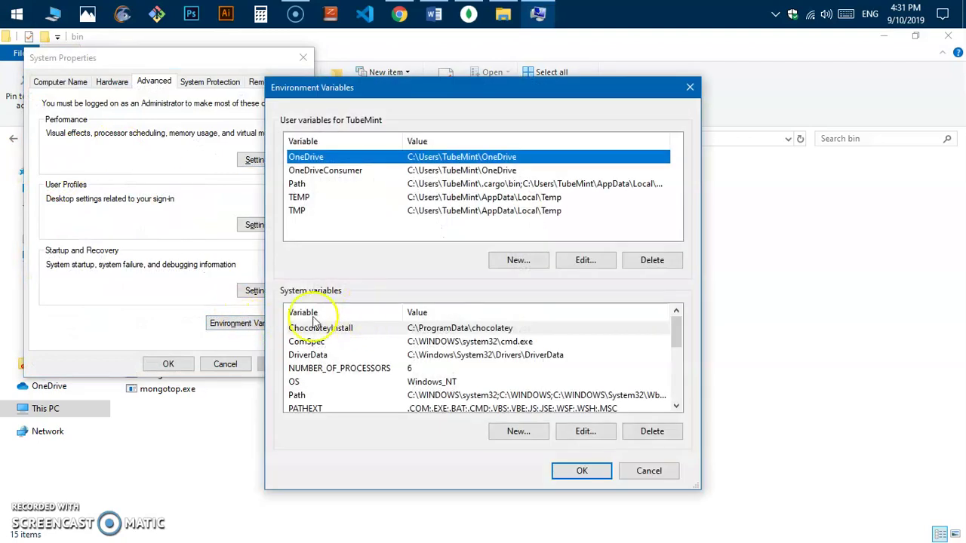
pyautogui.click(319, 398)
pyautogui.click(584, 432)
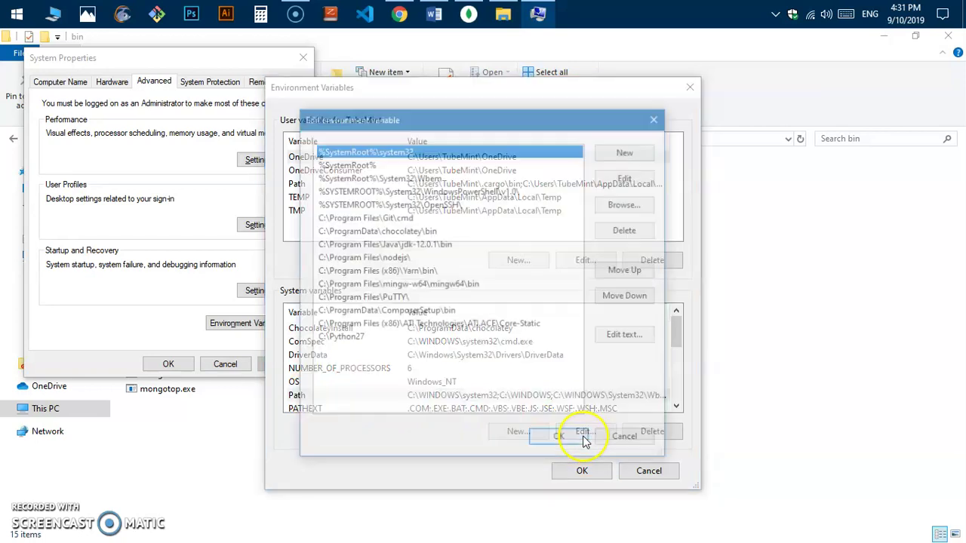
pyautogui.click(618, 153)
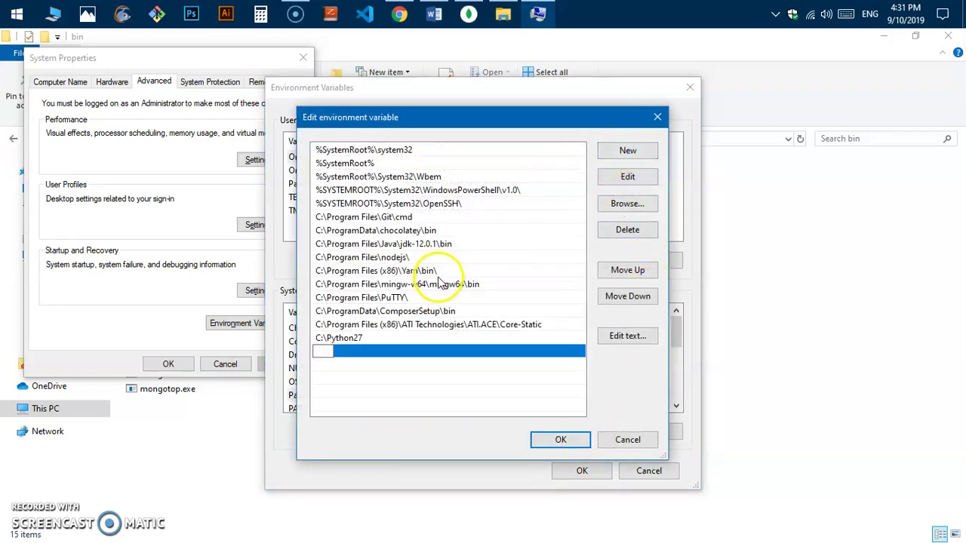
pyautogui.hotkey('ctrl', 'v')
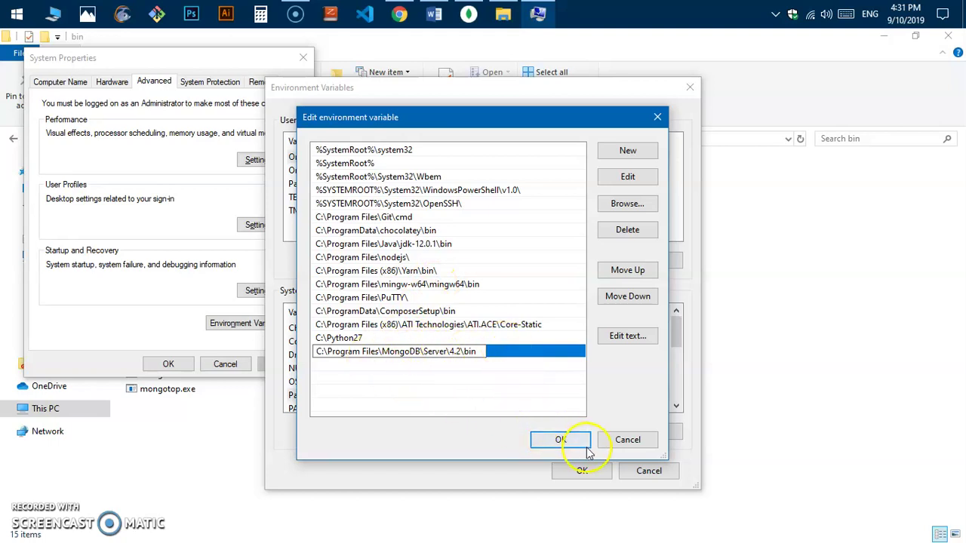
pyautogui.click(553, 439)
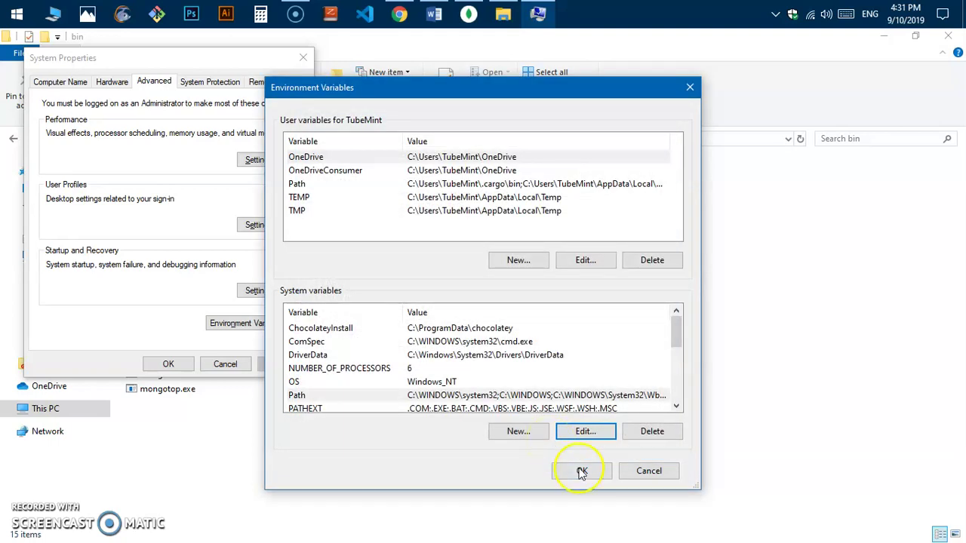
pyautogui.click(582, 471)
pyautogui.click(169, 364)
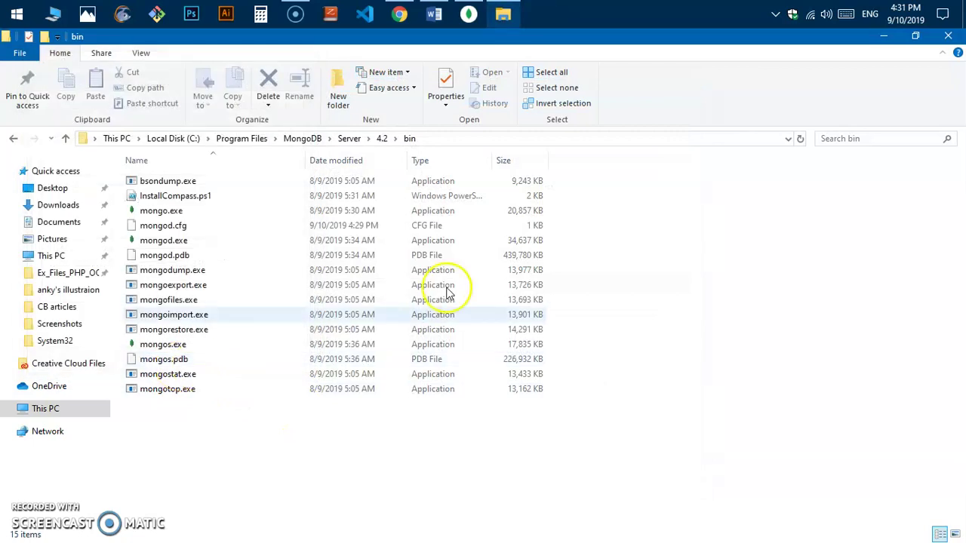
# Step: Open Command Prompt and run mongod, starting MongoDB 4.2.0 on port 27017 with dbpath C:\data\db
pyautogui.click(26, 18)
pyautogui.write('cm')
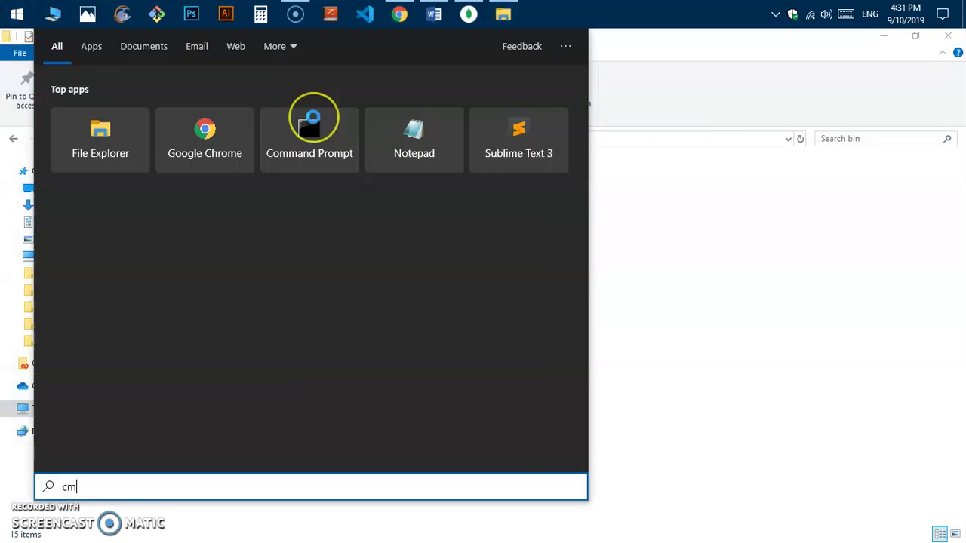
pyautogui.write('d')
pyautogui.press('Return')
pyautogui.write('mongod')
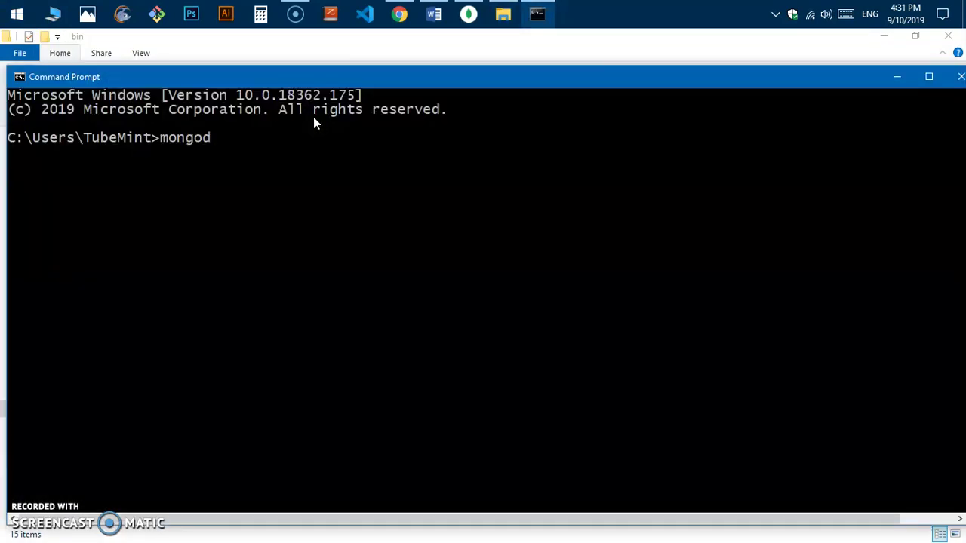
pyautogui.press('Return')
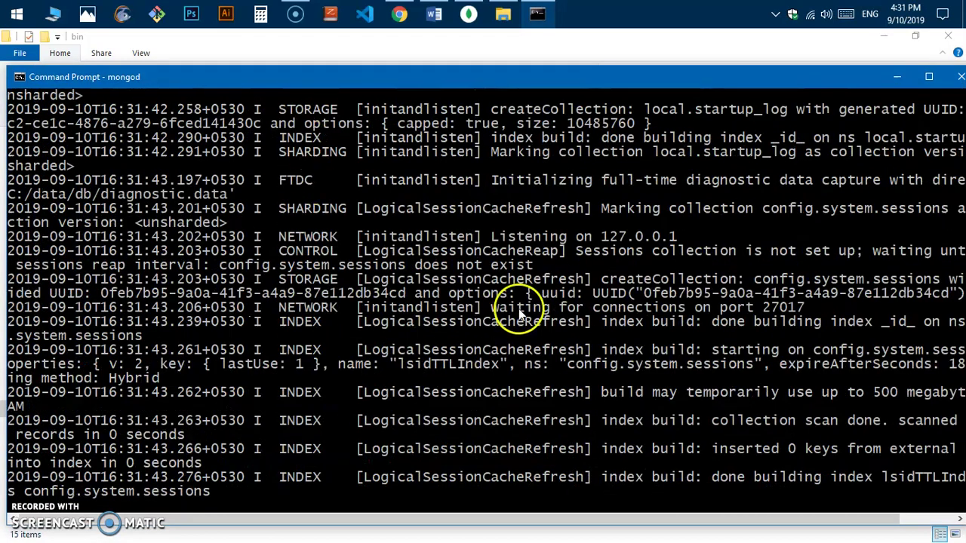
pyautogui.scroll(-9, 464, 355)
pyautogui.scroll(9, 463, 356)
pyautogui.scroll(12, 463, 355)
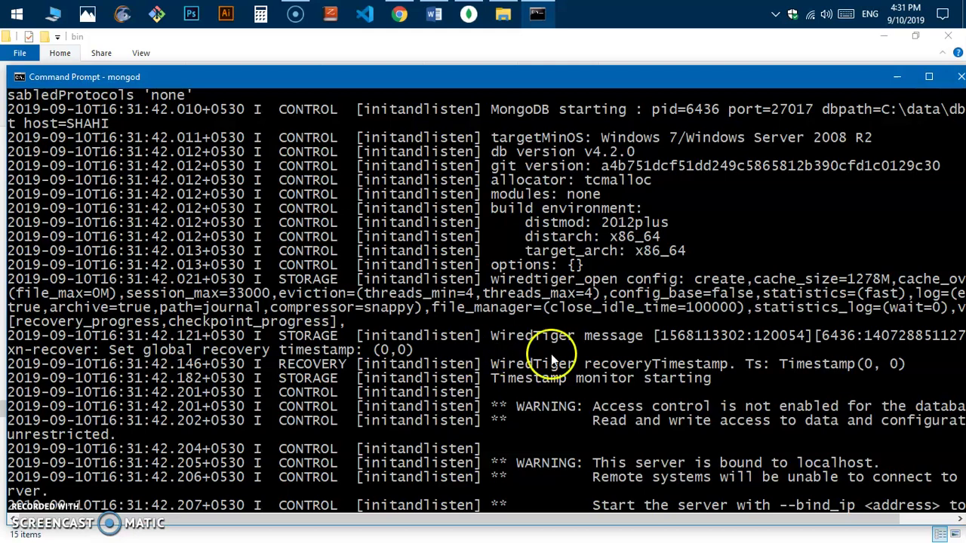
pyautogui.moveTo(277, 73); pyautogui.dragTo(294, 143)
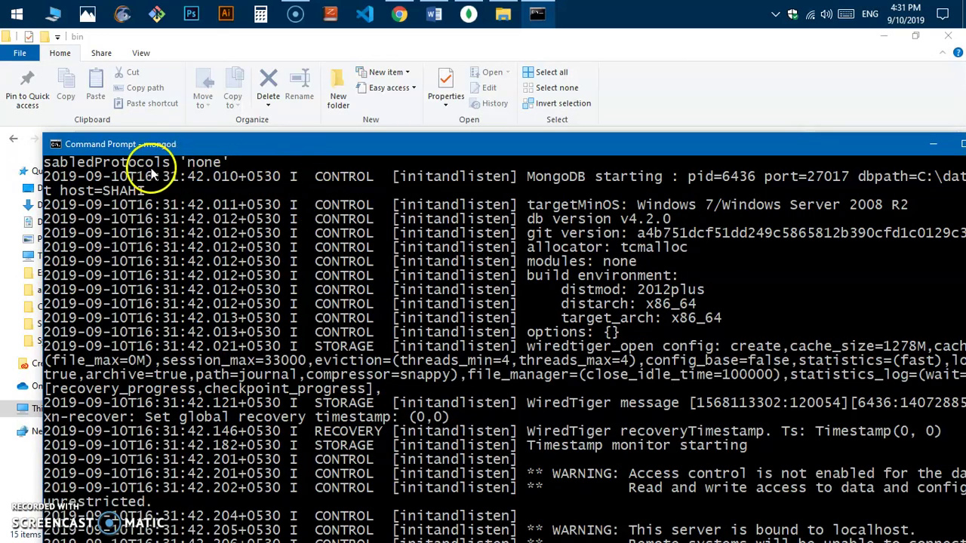
# Step: Open a second Command Prompt and run mongo to connect to 127.0.0.1:27017
pyautogui.click(16, 14)
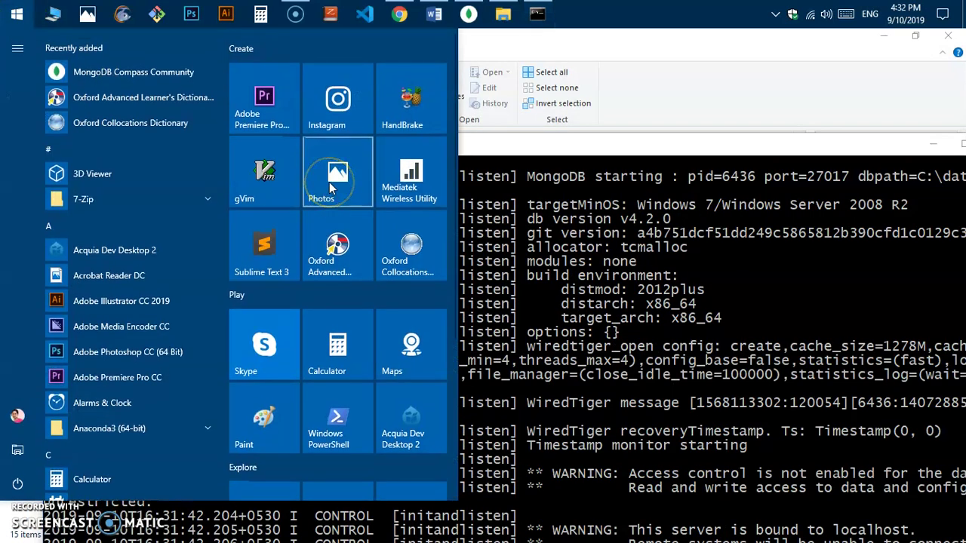
pyautogui.write('cmd')
pyautogui.press('Return')
pyautogui.write('mongo')
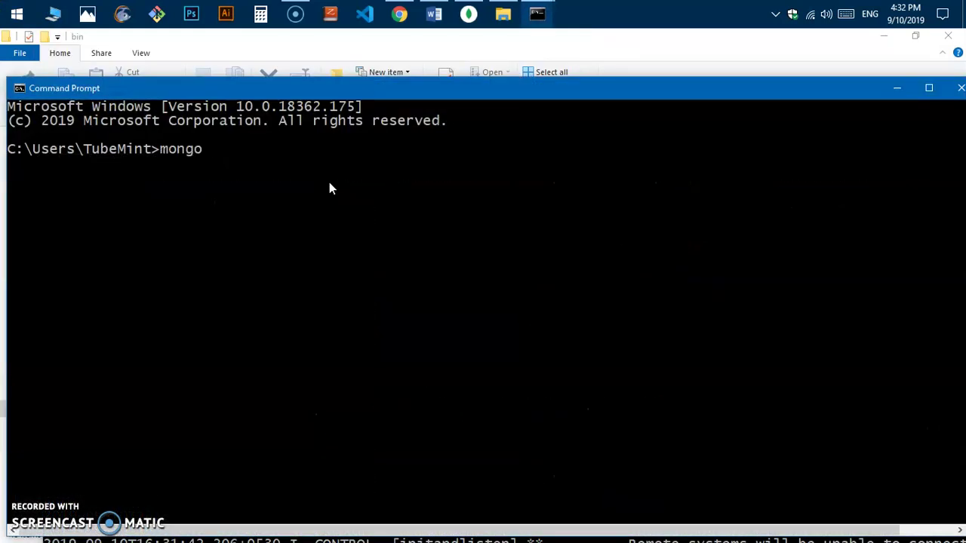
pyautogui.press('Return')
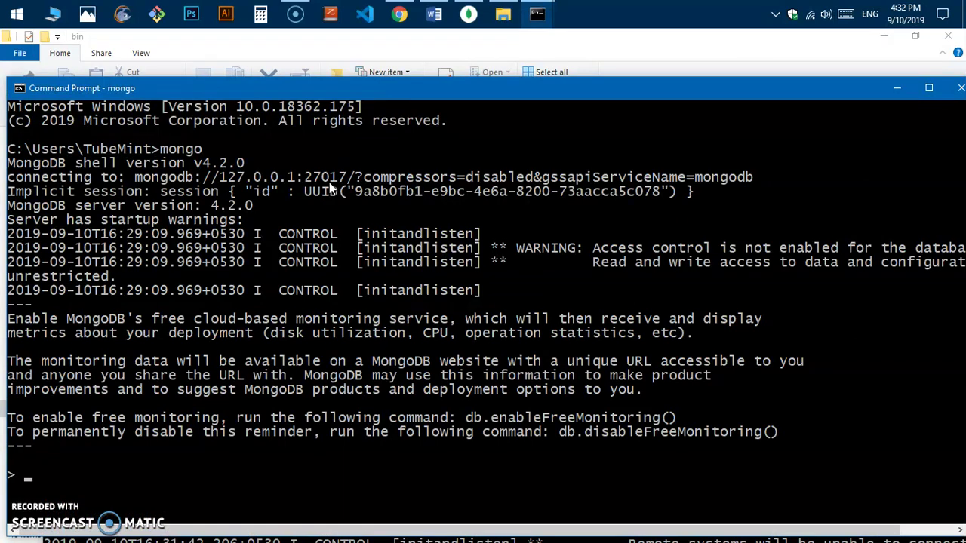
# Step: Move the mongo shell window left and resize it wider and shorter
pyautogui.moveTo(384, 90); pyautogui.dragTo(486, 58)
pyautogui.moveTo(64, 39); pyautogui.dragTo(249, 83)
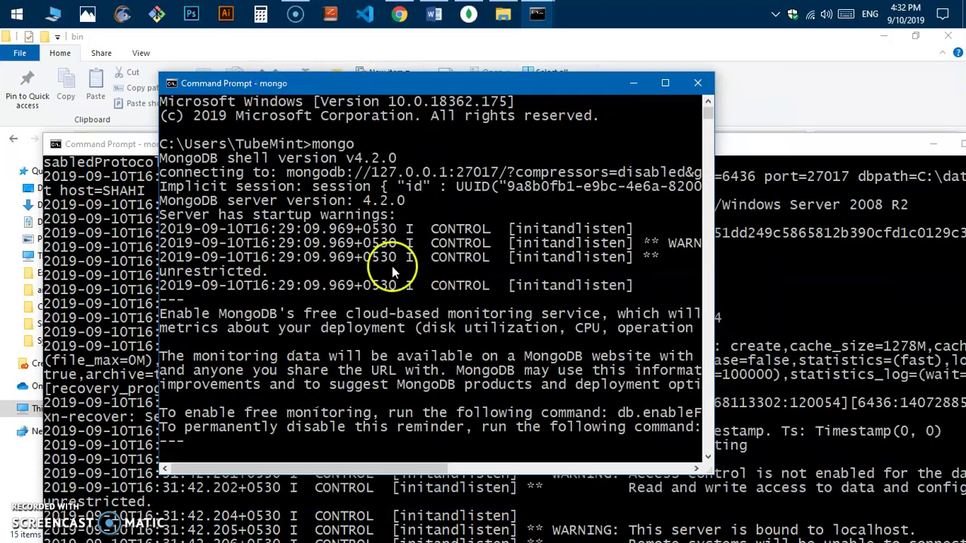
pyautogui.scroll(-5, 398, 311)
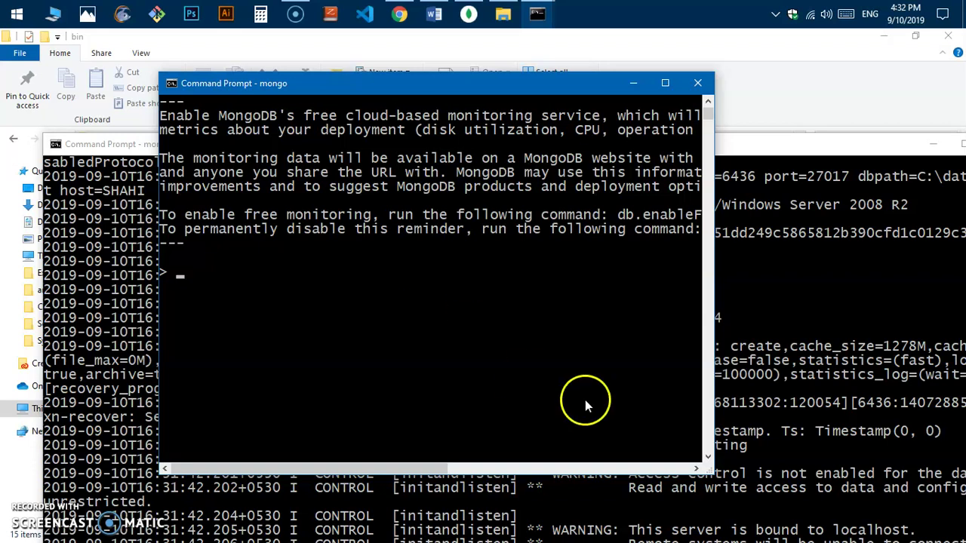
pyautogui.moveTo(712, 471); pyautogui.dragTo(833, 483)
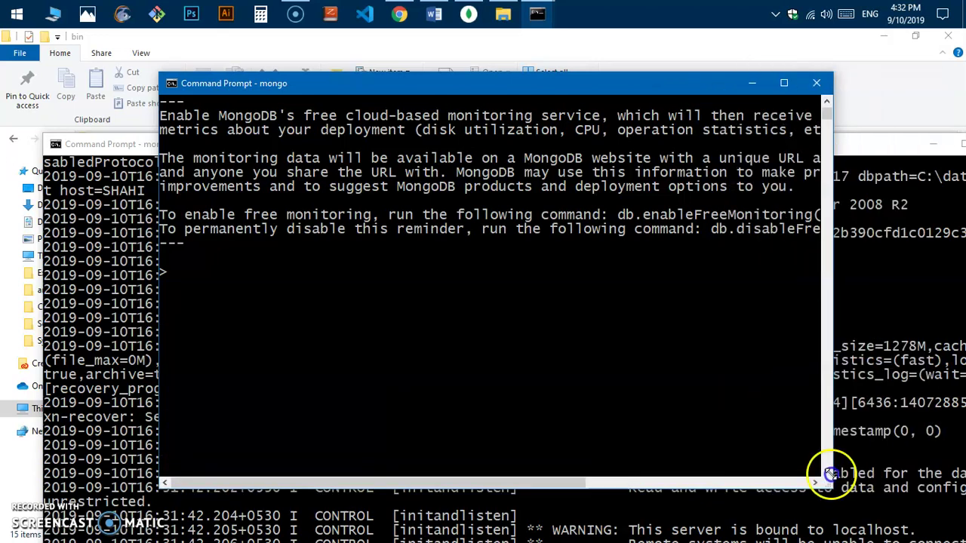
# Step: Connect Compass to host localhost, port 27017, bringing up the MongoDB 4.2.0 Community database list
pyautogui.click(481, 14)
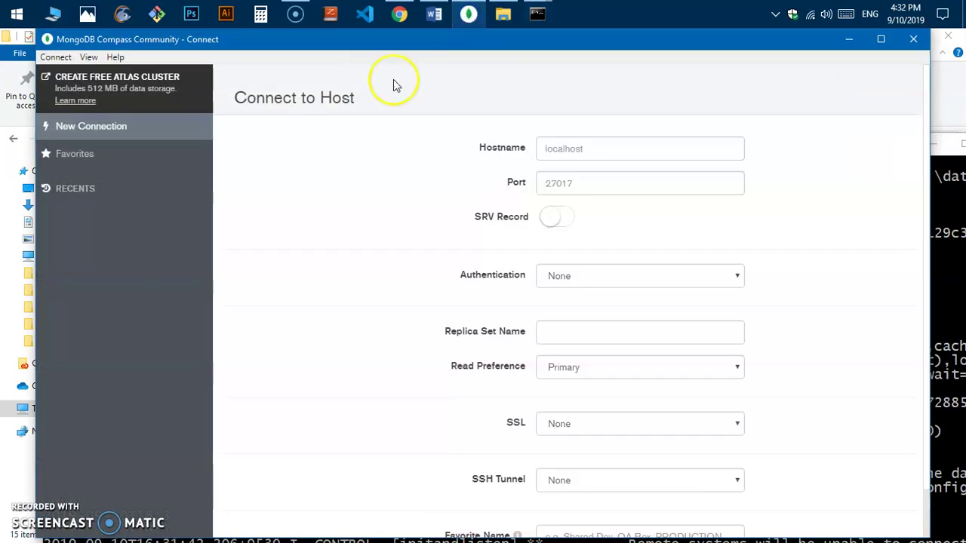
pyautogui.scroll(-1, 592, 325)
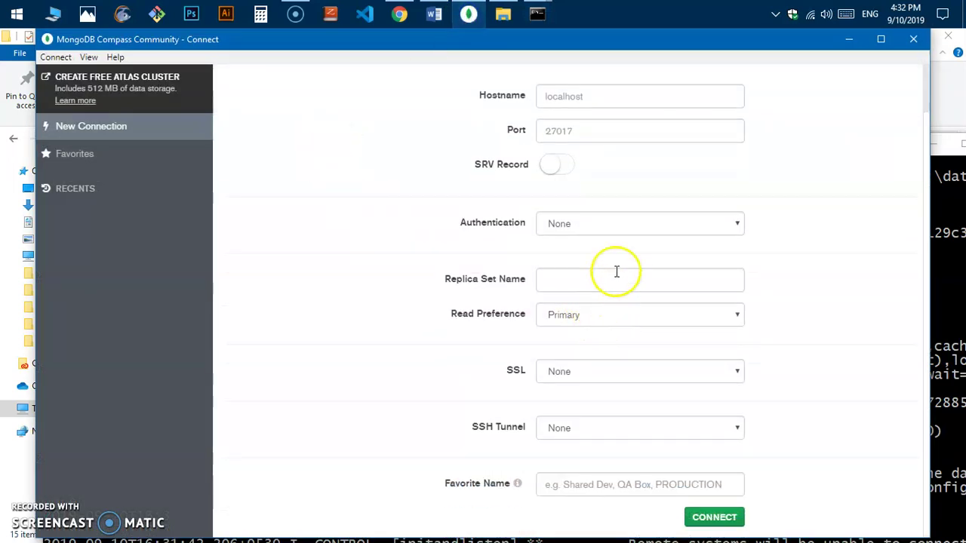
pyautogui.click(712, 520)
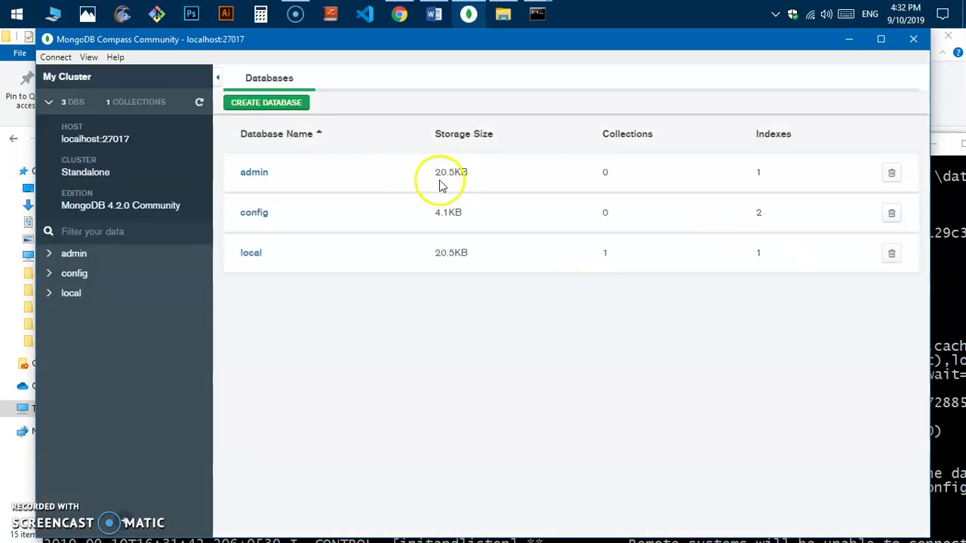
pyautogui.click(398, 352)
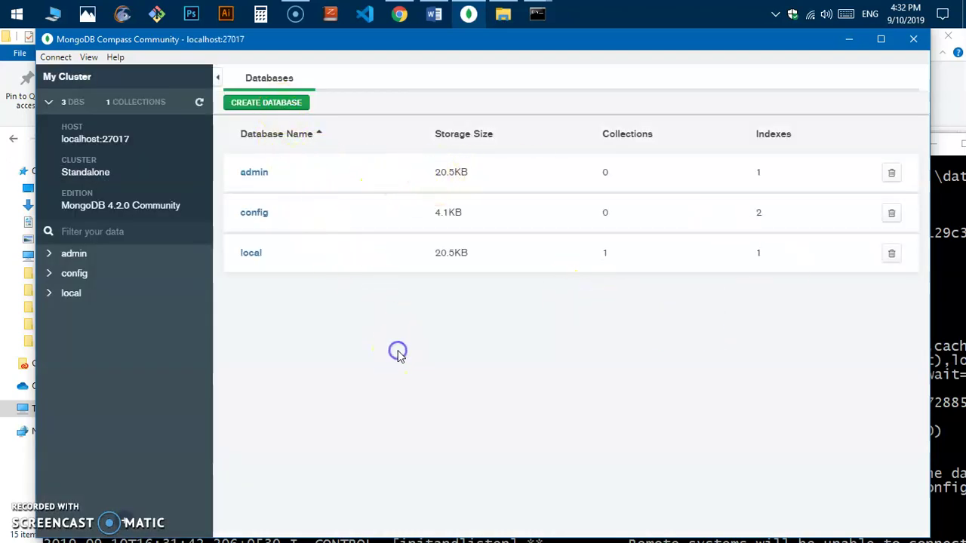